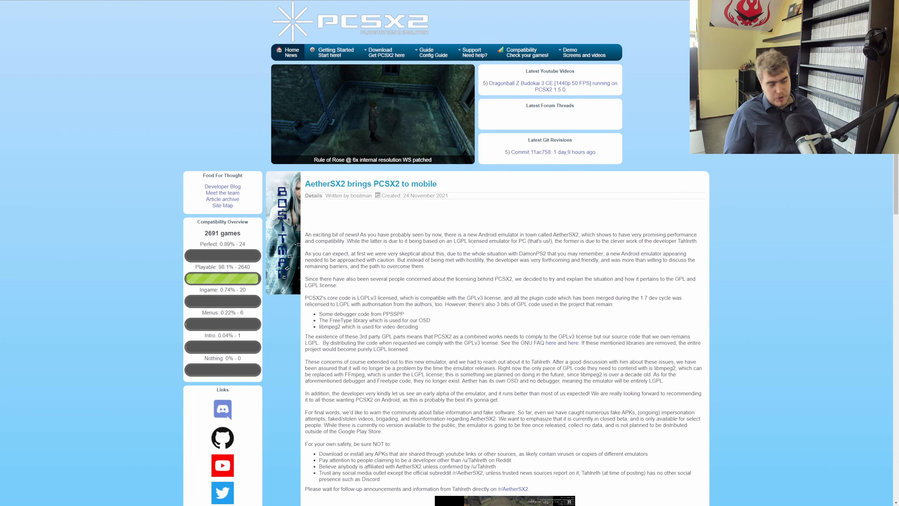
# Scroll through the old PCSX2 website's news page.
pyautogui.scroll(-15, 450, 253)
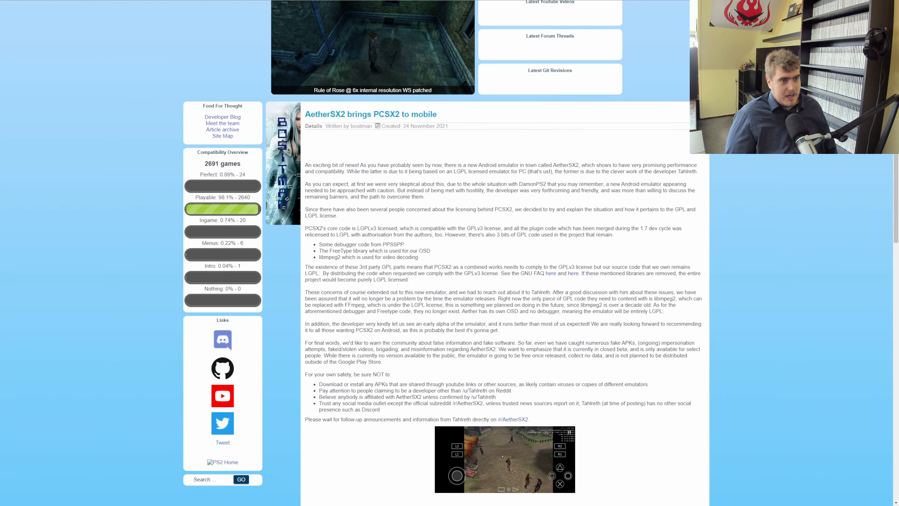
pyautogui.scroll(-4, 450, 253)
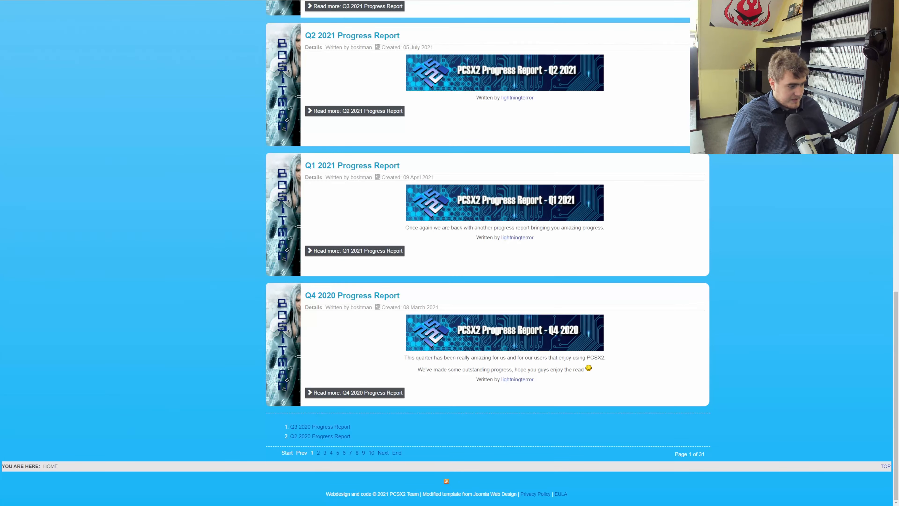
pyautogui.scroll(20, 450, 253)
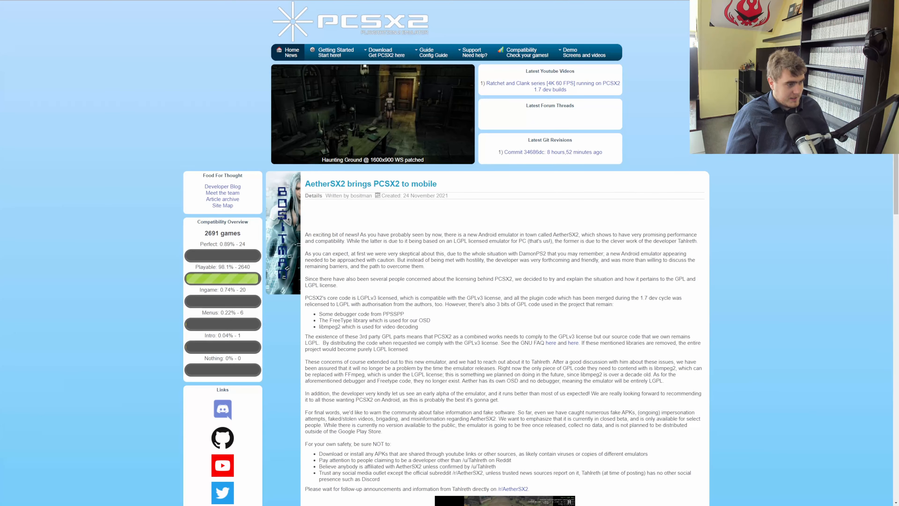
# Switch to the new PCSX2 website tab, allow cookies, and browse its homepage.
pyautogui.hotkey('ctrl', 'Tab')
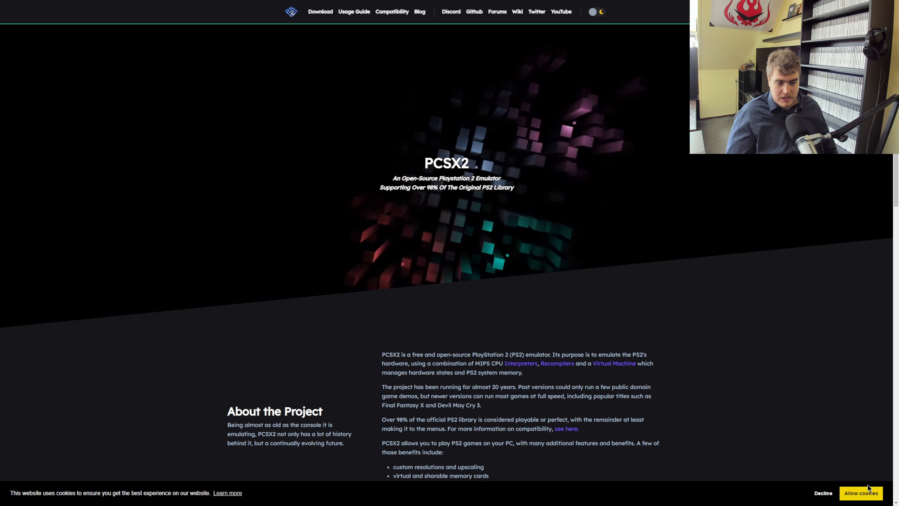
pyautogui.click(861, 493)
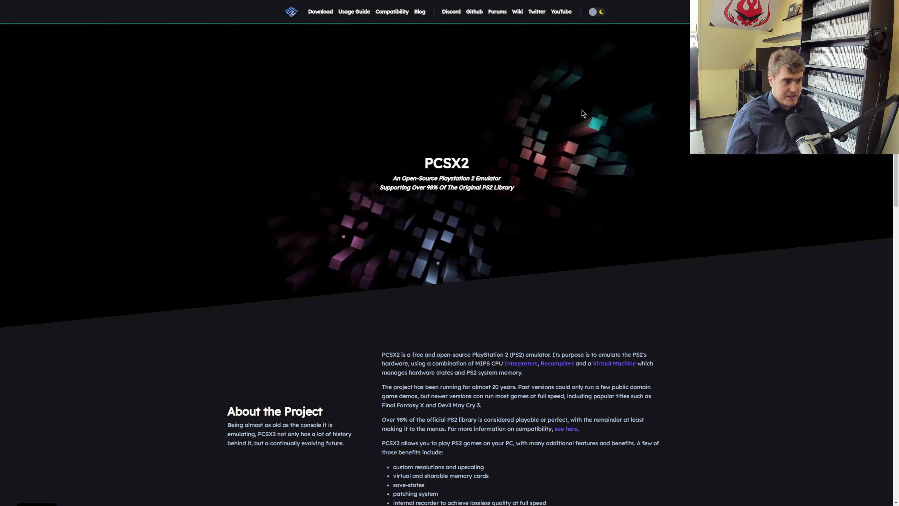
pyautogui.scroll(-3, 583, 113)
pyautogui.scroll(-15, 583, 113)
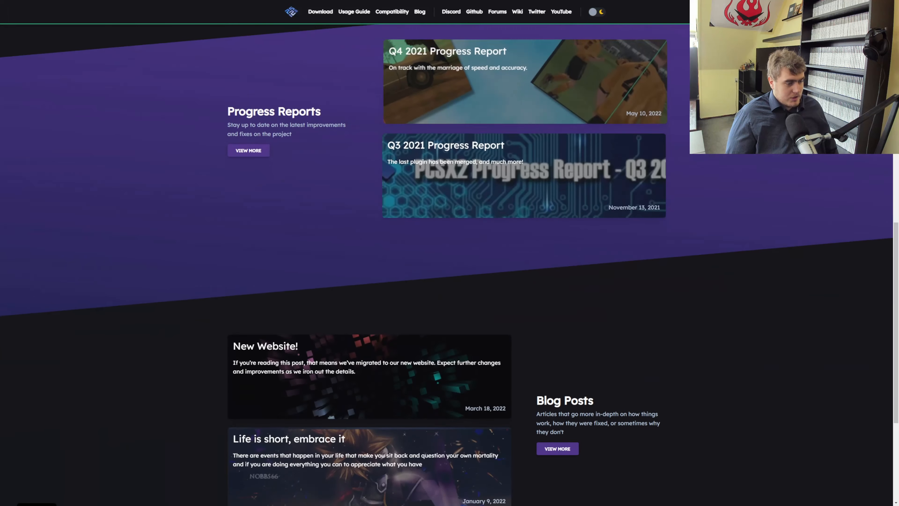
pyautogui.scroll(-2, 449, 262)
pyautogui.scroll(20, 450, 263)
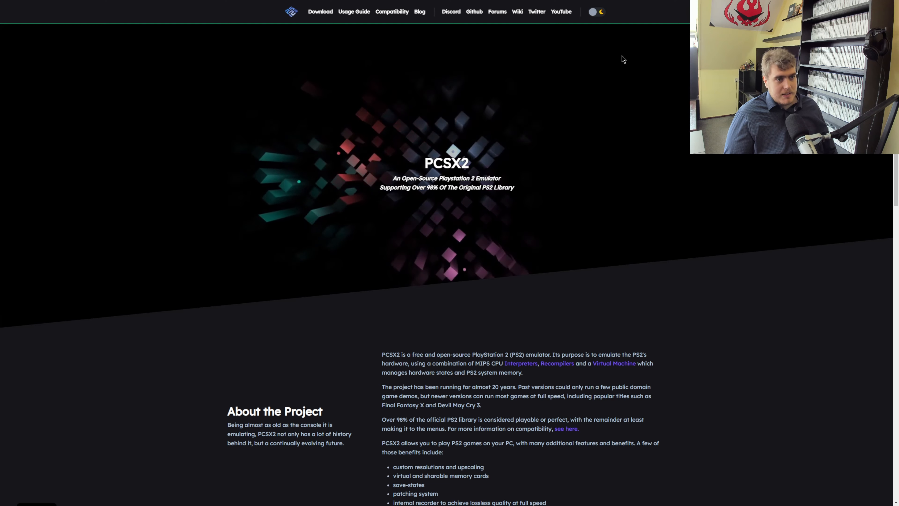
# Preview the new website's light theme and switch it back to dark.
pyautogui.click(597, 11)
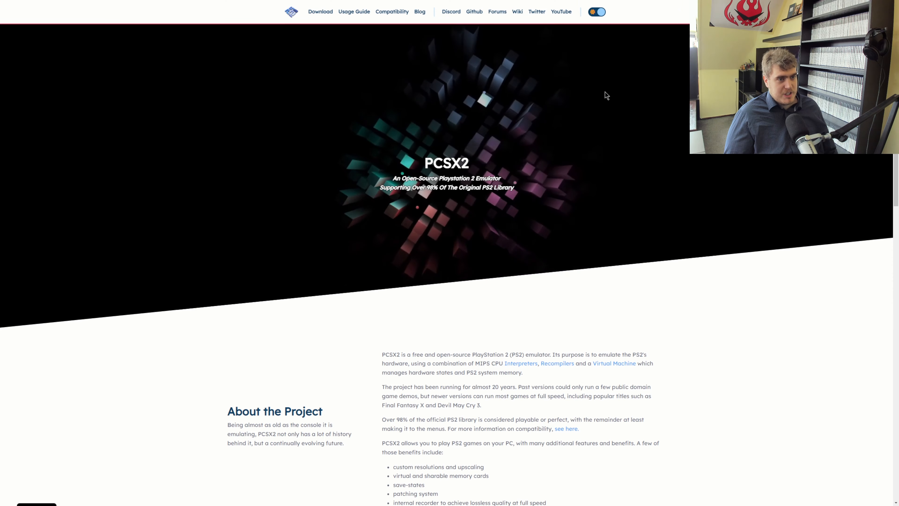
pyautogui.scroll(-15, 623, 148)
pyautogui.scroll(15, 623, 147)
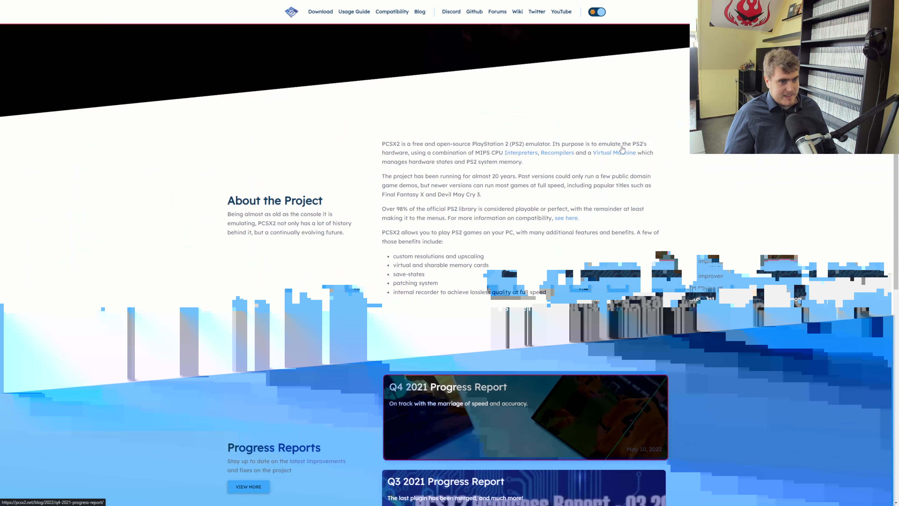
pyautogui.click(599, 12)
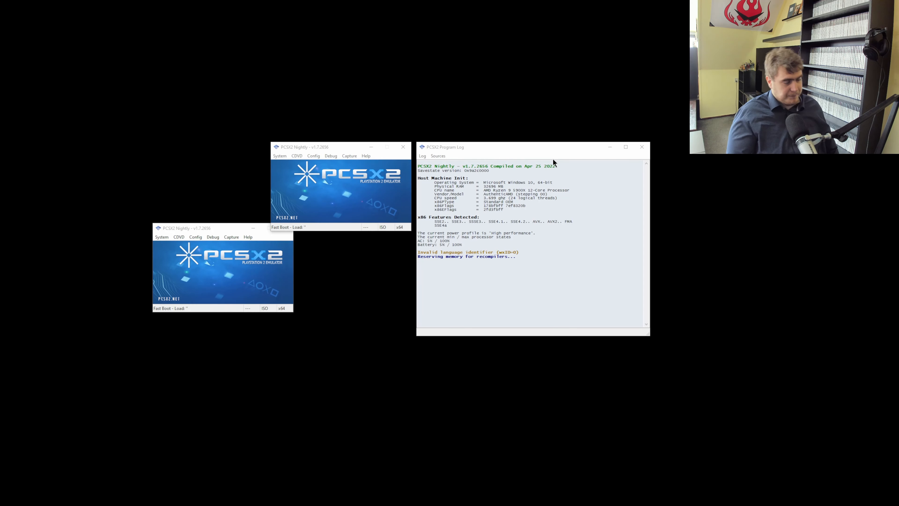
# Rearrange the legacy PCSX2 emulator windows beside the program log.
pyautogui.moveTo(241, 228); pyautogui.dragTo(185, 230)
pyautogui.click(238, 230)
pyautogui.click(247, 231)
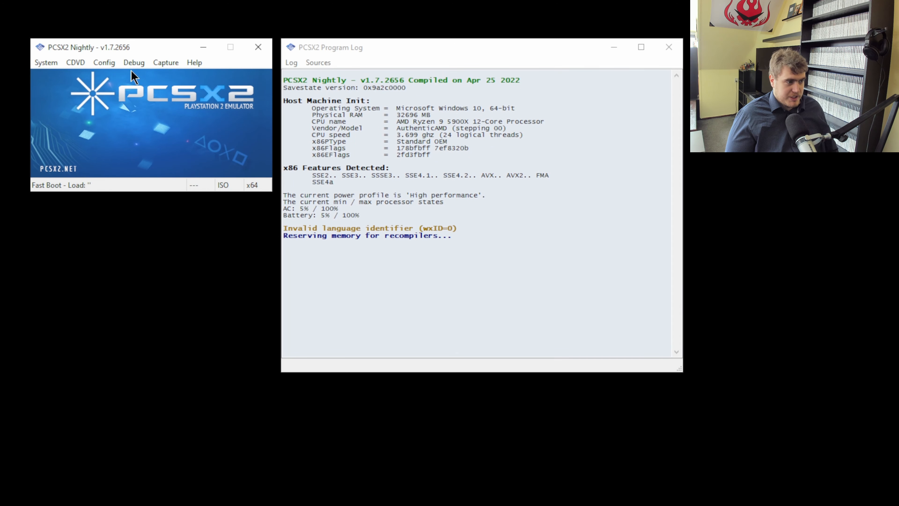
# Browse the legacy emulator's Config menu and close the old emulator window.
pyautogui.click(45, 63)
pyautogui.moveTo(96, 63)
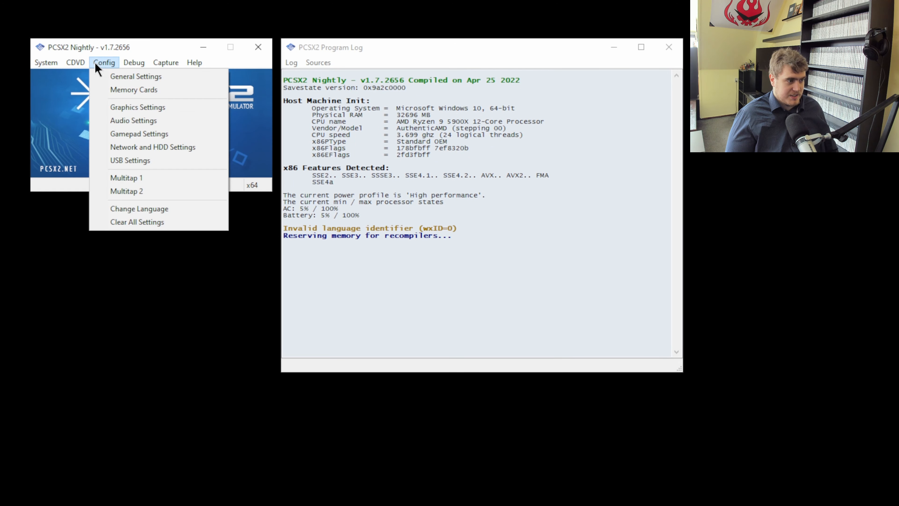
pyautogui.click(238, 62)
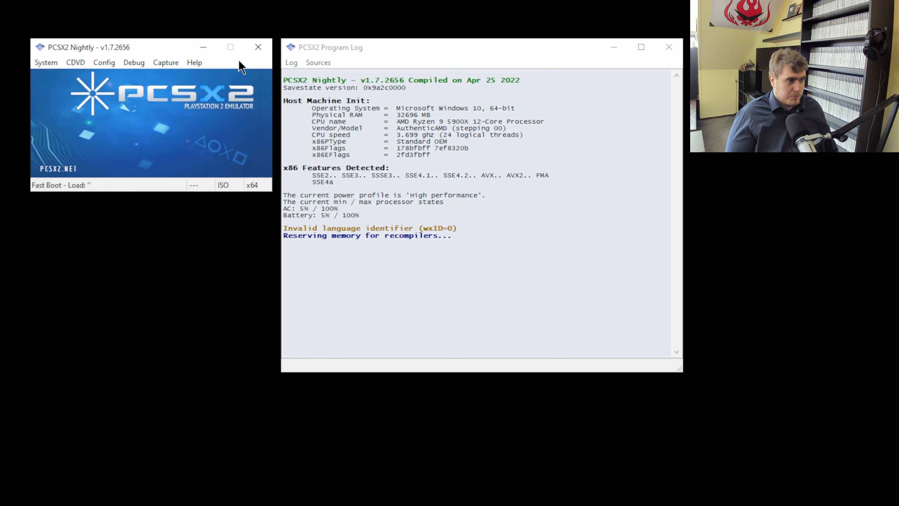
pyautogui.click(258, 47)
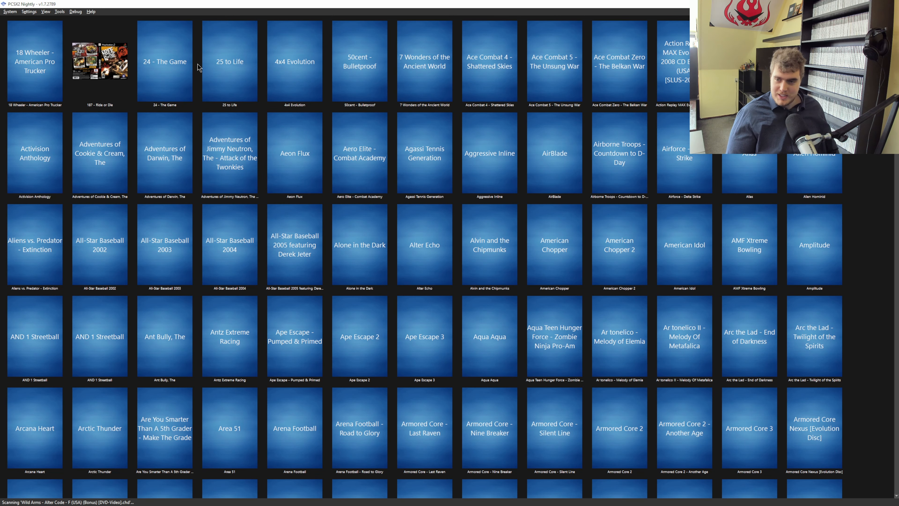
# Browse the new game list and the Settings menu options.
pyautogui.scroll(-10, 257, 132)
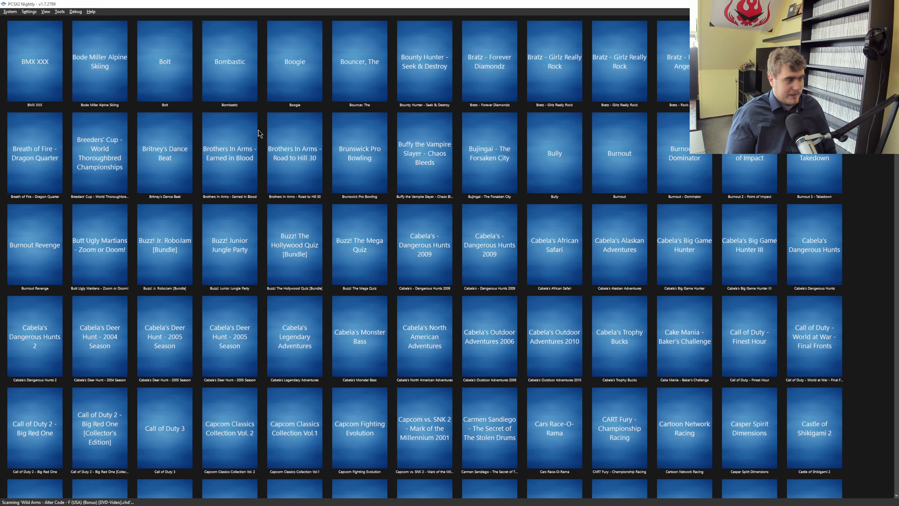
pyautogui.scroll(10, 259, 133)
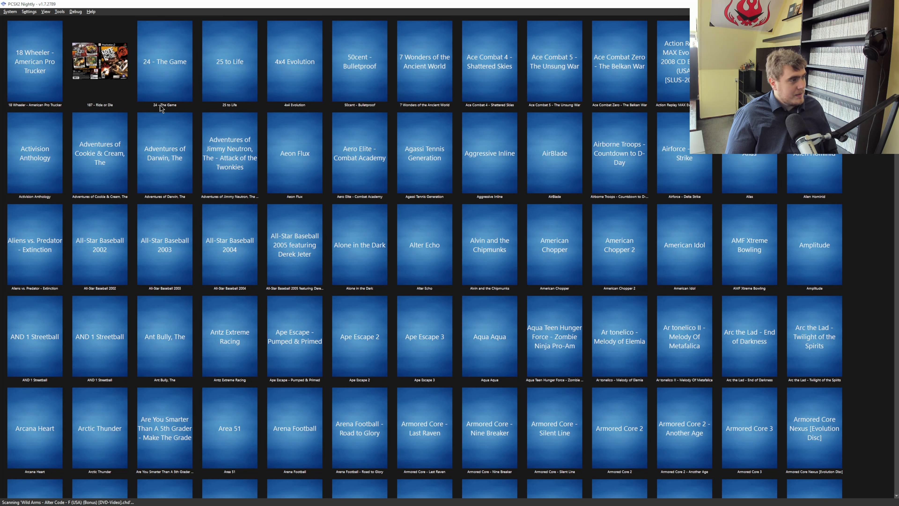
pyautogui.click(29, 12)
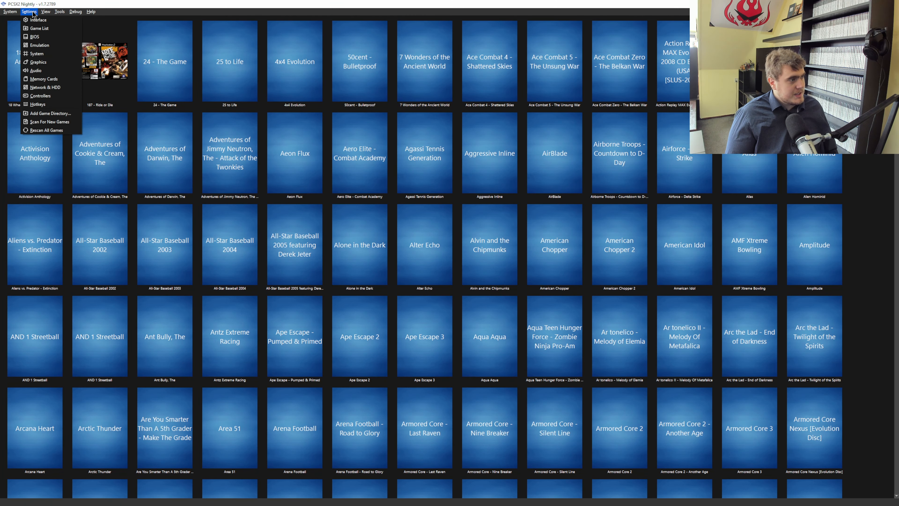
pyautogui.moveTo(10, 12)
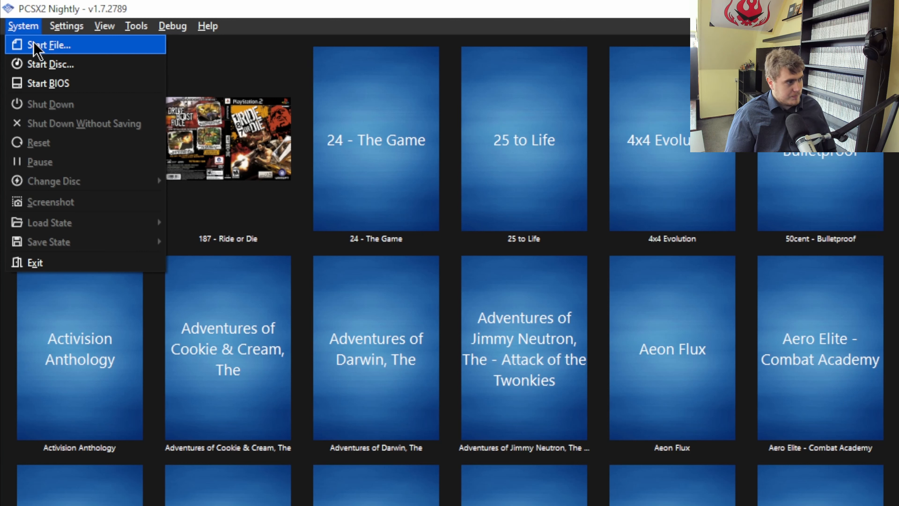
pyautogui.click(363, 31)
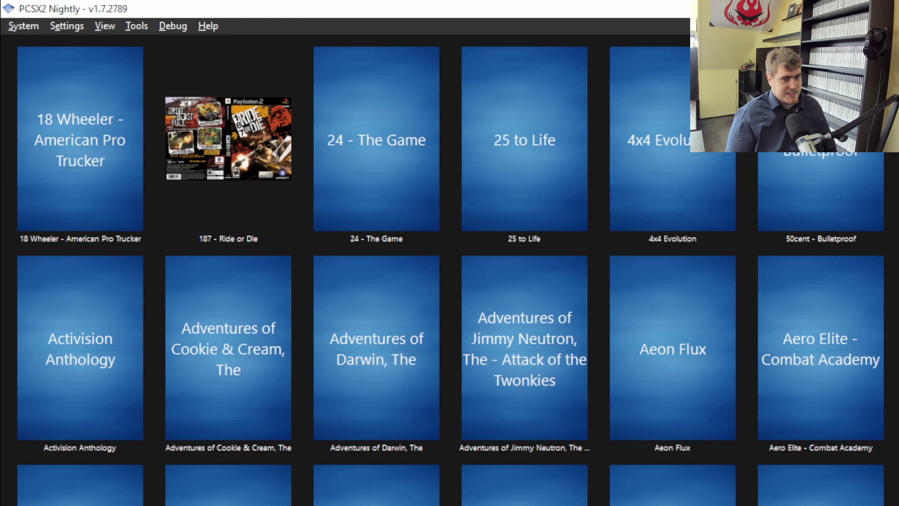
# Open the Start File dialog for selecting a disc image.
pyautogui.click(36, 29)
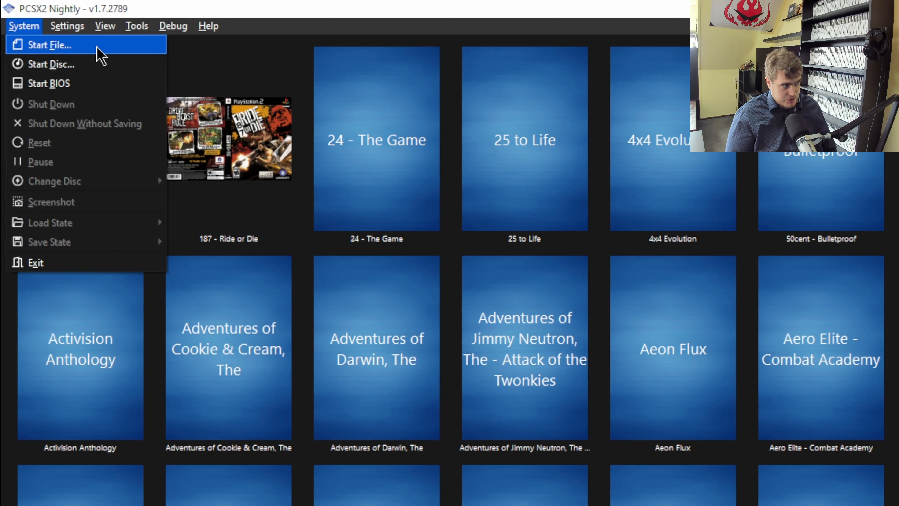
pyautogui.click(89, 62)
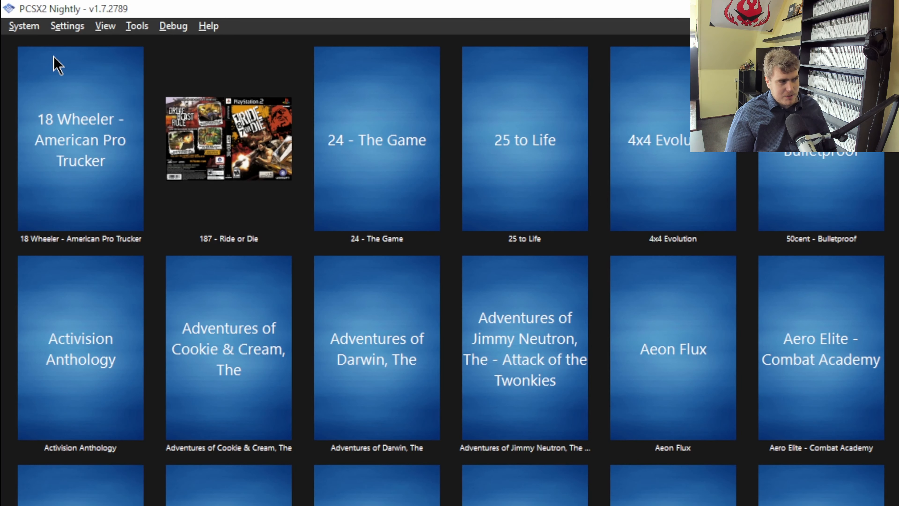
pyautogui.click(24, 26)
pyautogui.click(45, 63)
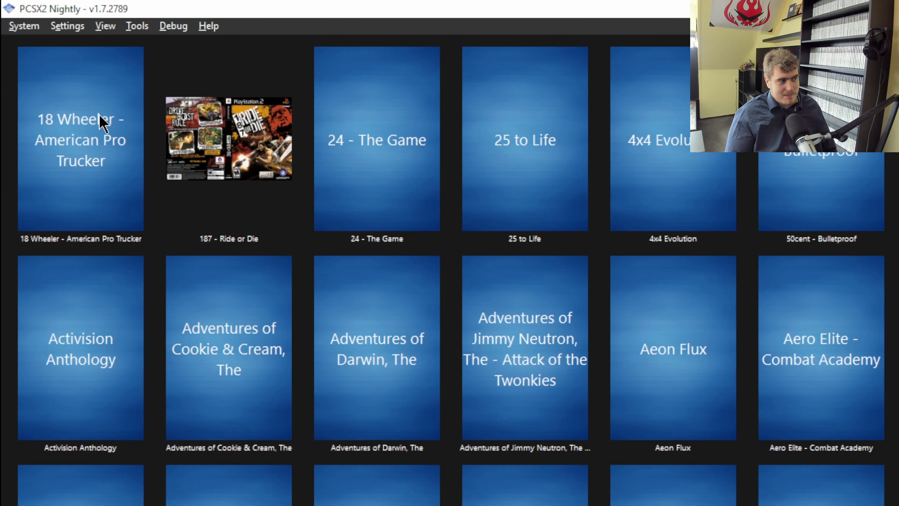
pyautogui.click(22, 26)
pyautogui.click(55, 63)
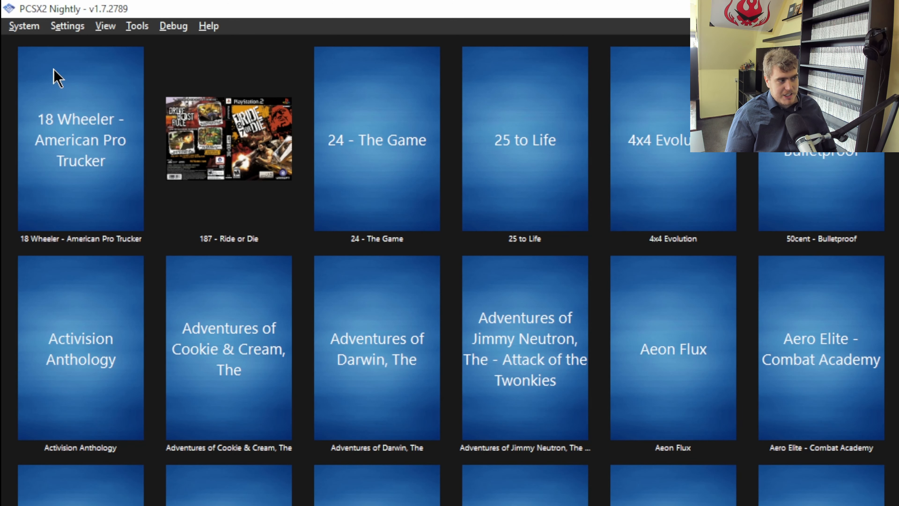
pyautogui.click(32, 30)
pyautogui.click(43, 58)
pyautogui.click(35, 27)
pyautogui.click(42, 45)
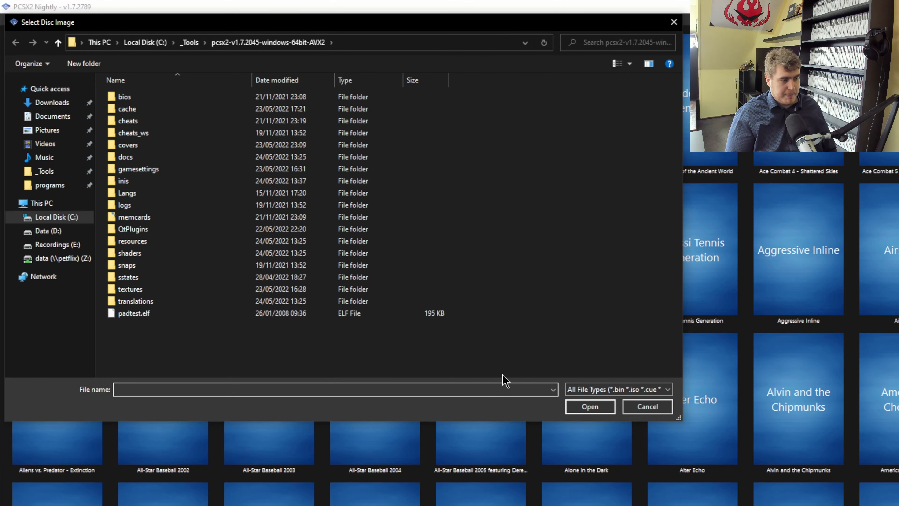
# Review the supported disc image file types and cancel the dialog.
pyautogui.click(655, 389)
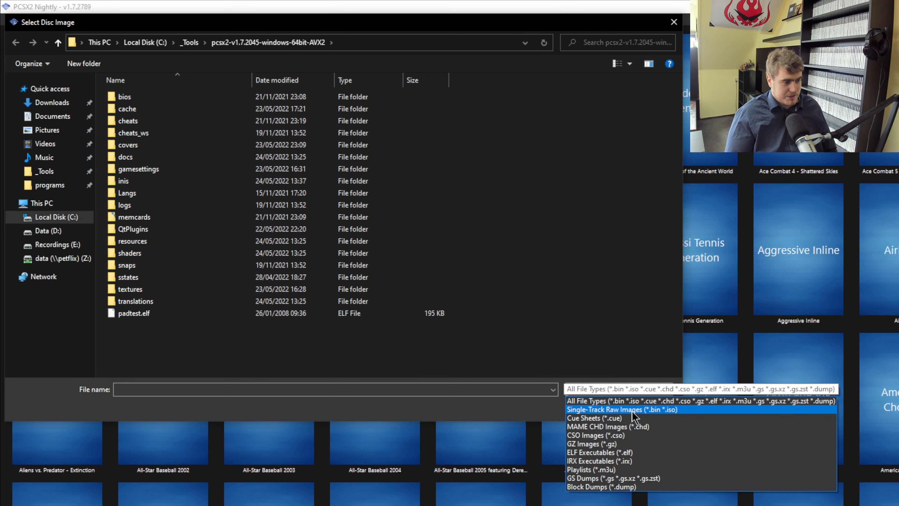
pyautogui.click(501, 358)
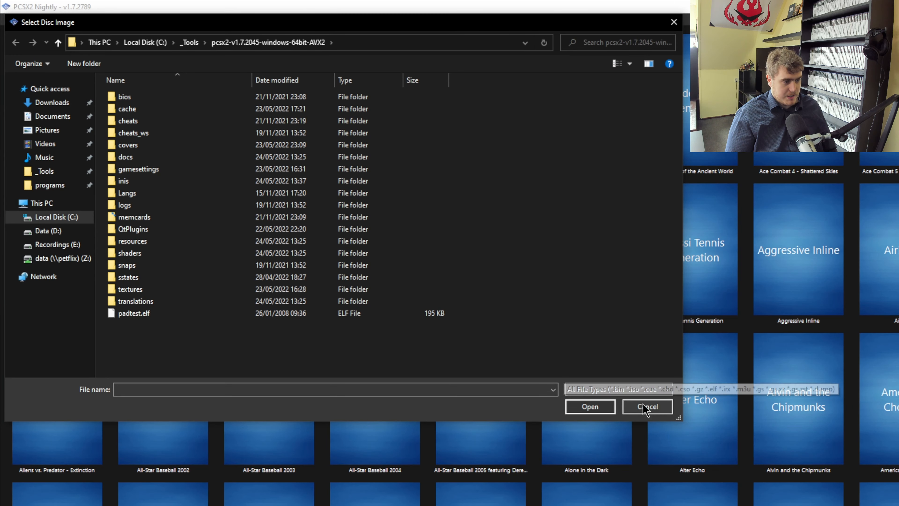
pyautogui.click(647, 405)
# Open the Interface settings page.
pyautogui.click(16, 21)
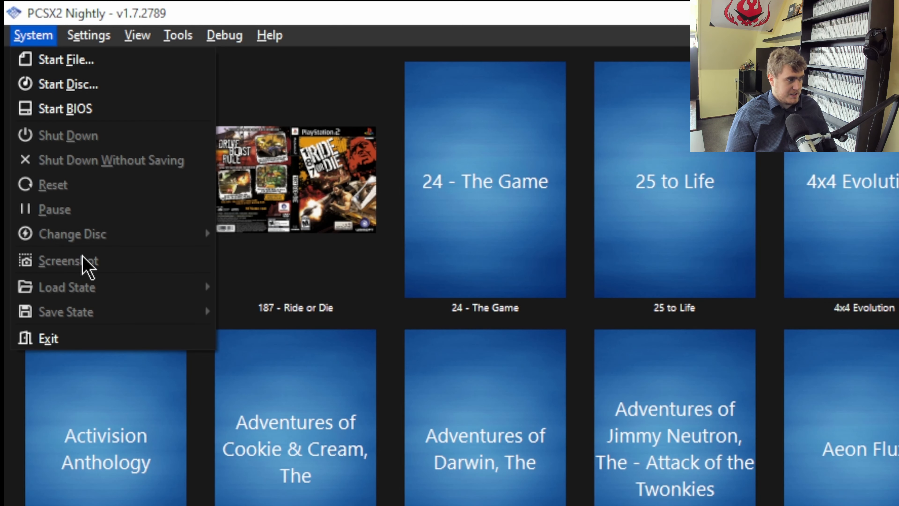
pyautogui.click(96, 37)
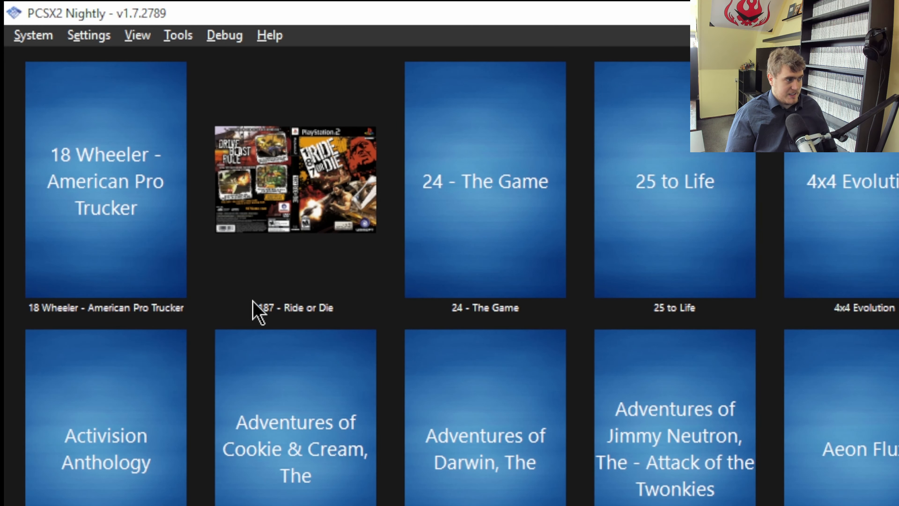
pyautogui.click(85, 39)
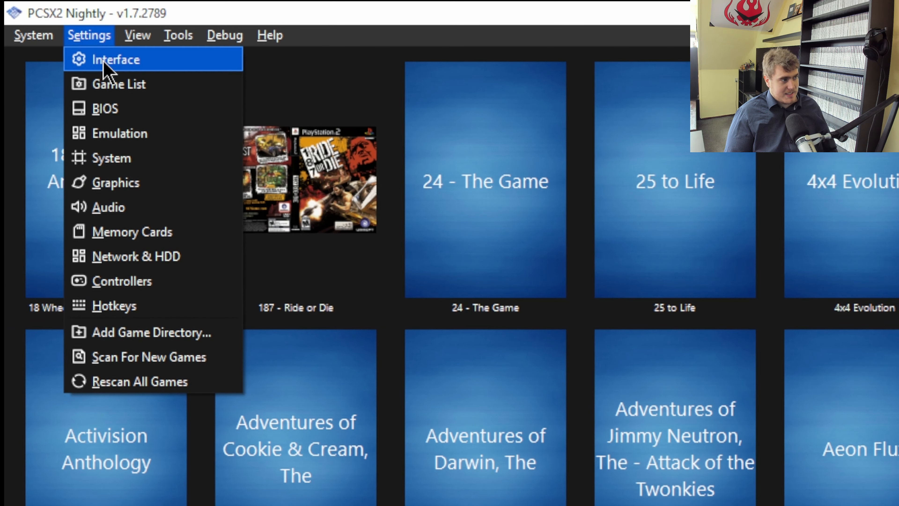
pyautogui.click(76, 60)
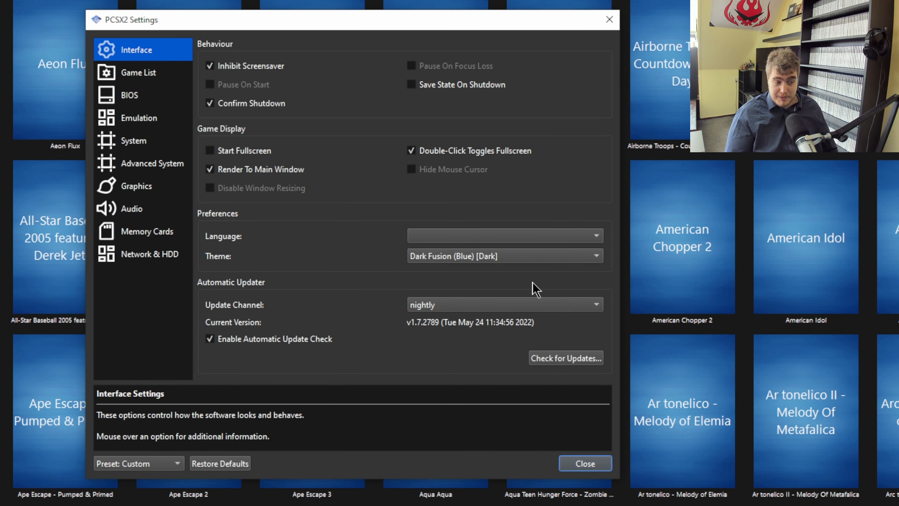
# Set the interface theme to Dark Fusion (Gray) and close the settings.
pyautogui.click(524, 256)
pyautogui.click(524, 237)
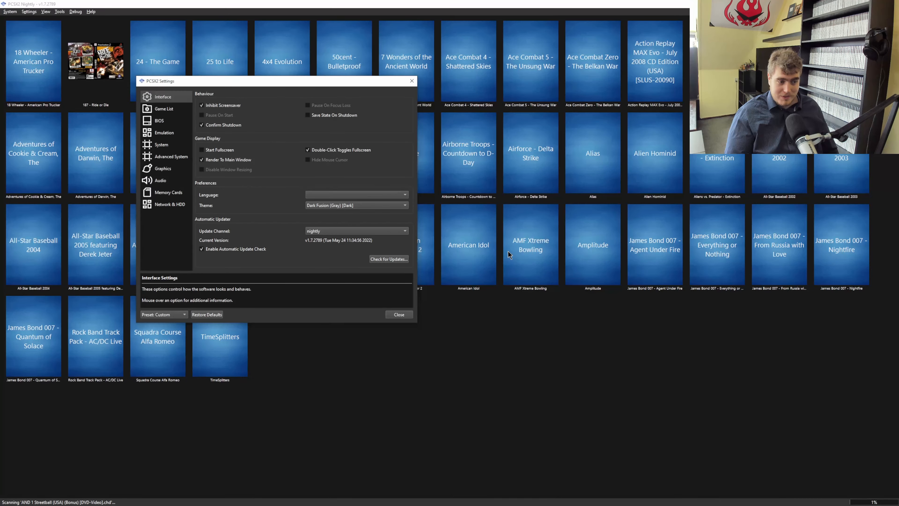
pyautogui.click(390, 205)
pyautogui.click(338, 231)
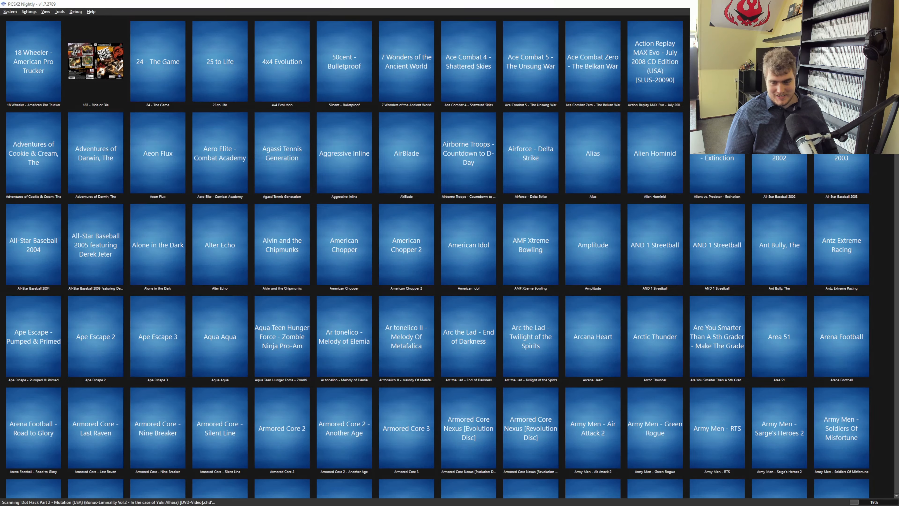
# Open the Interface settings and switch the theme to Dark Fusion (Blue) [Dark].
pyautogui.click(29, 12)
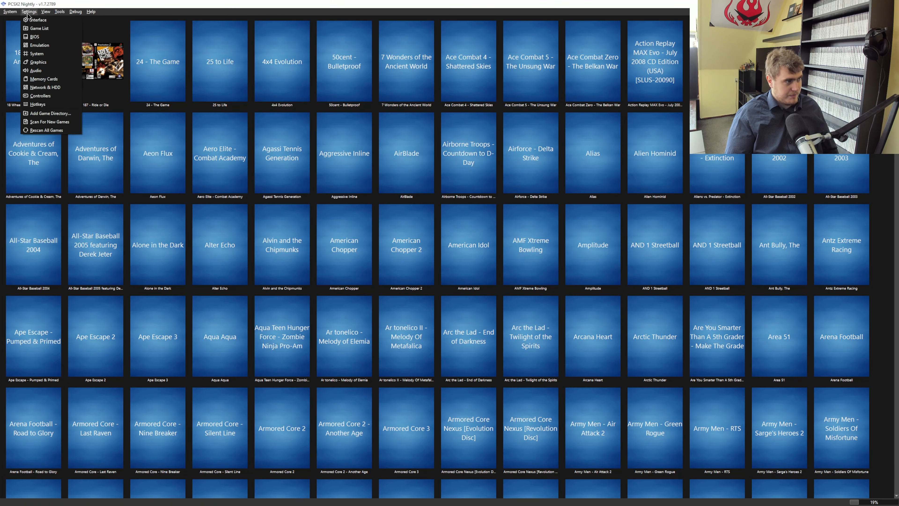
pyautogui.click(35, 20)
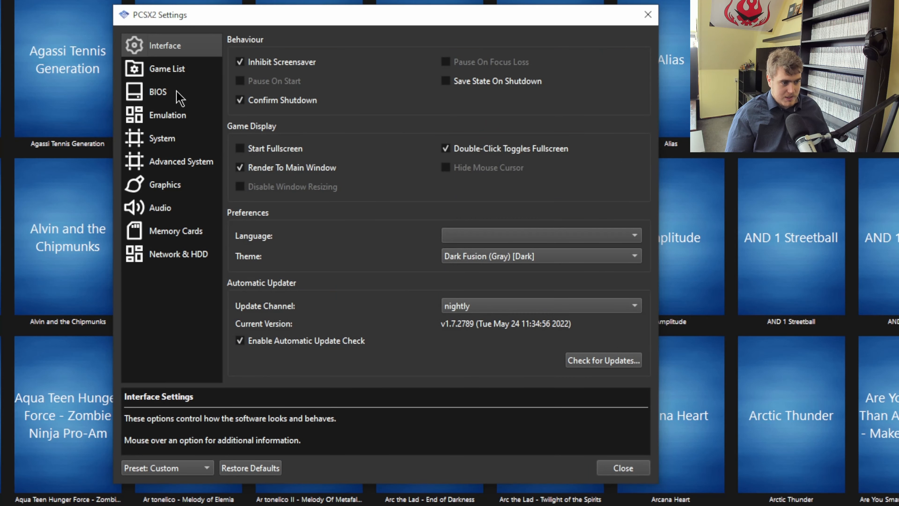
pyautogui.click(551, 258)
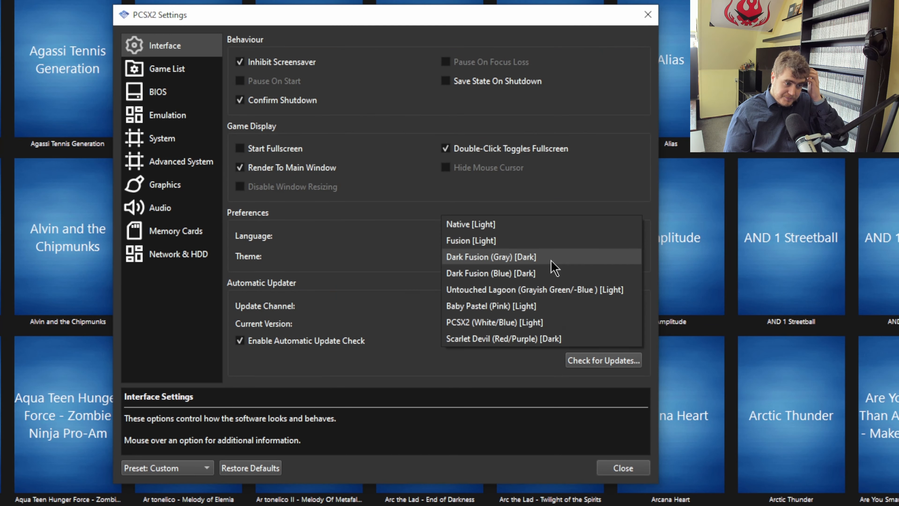
pyautogui.click(551, 279)
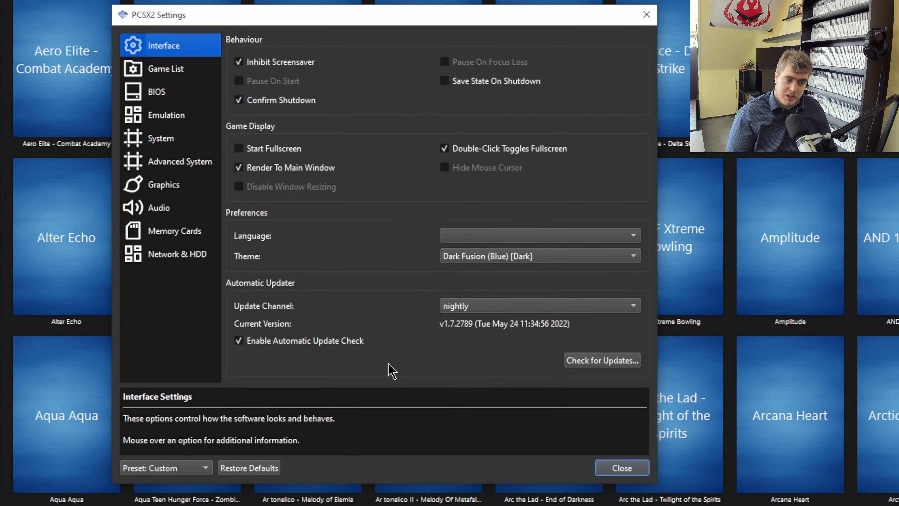
# Browse the Game List, BIOS and Emulation settings pages.
pyautogui.moveTo(458, 346)
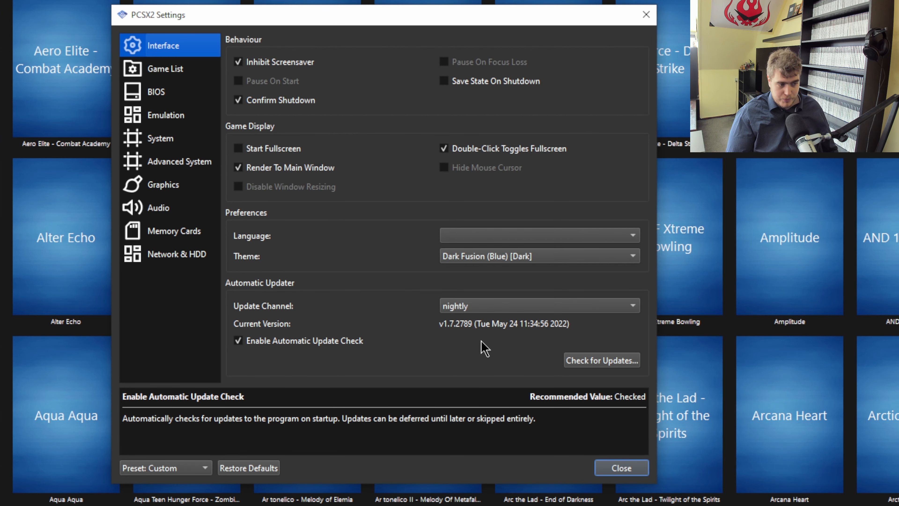
pyautogui.click(188, 67)
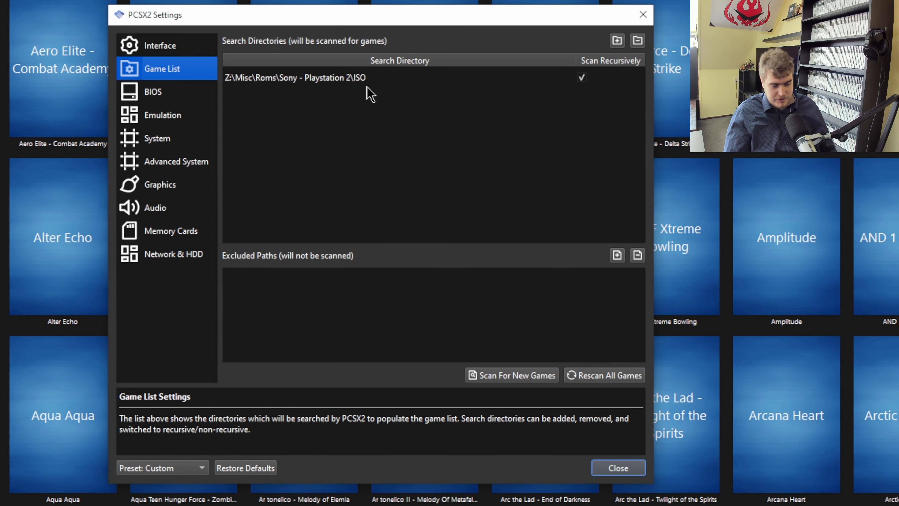
pyautogui.click(161, 87)
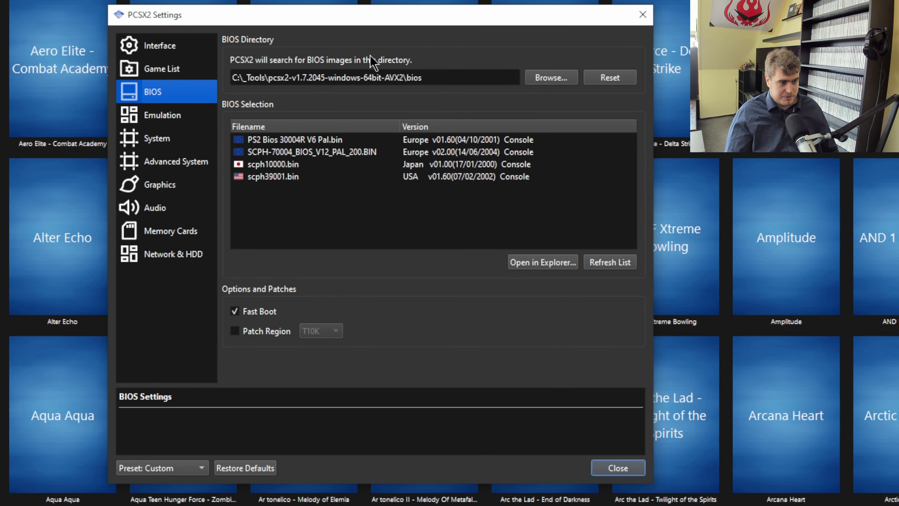
pyautogui.click(173, 118)
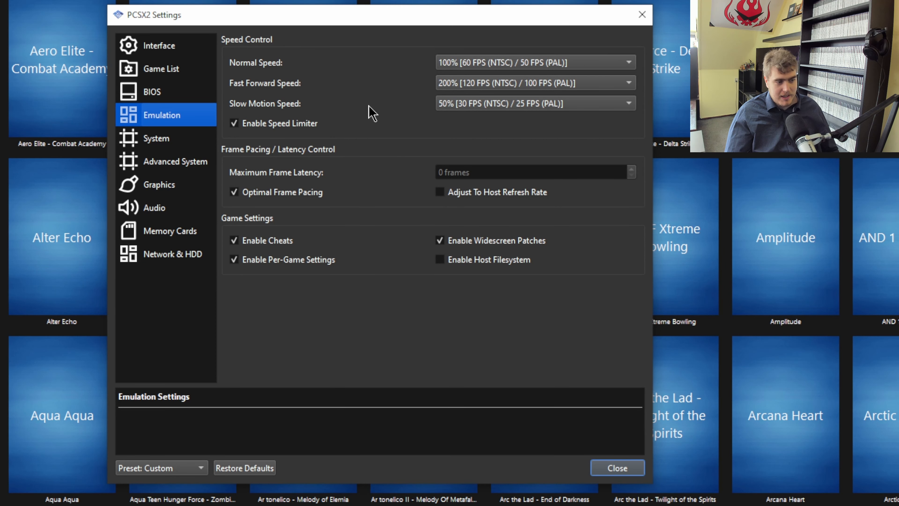
pyautogui.moveTo(246, 197)
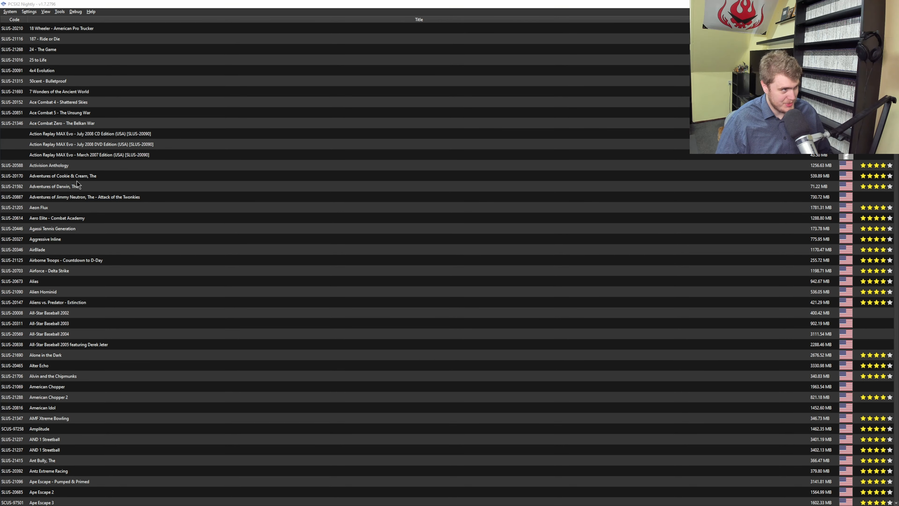
# Open the Interface settings page and close the settings again.
pyautogui.click(29, 11)
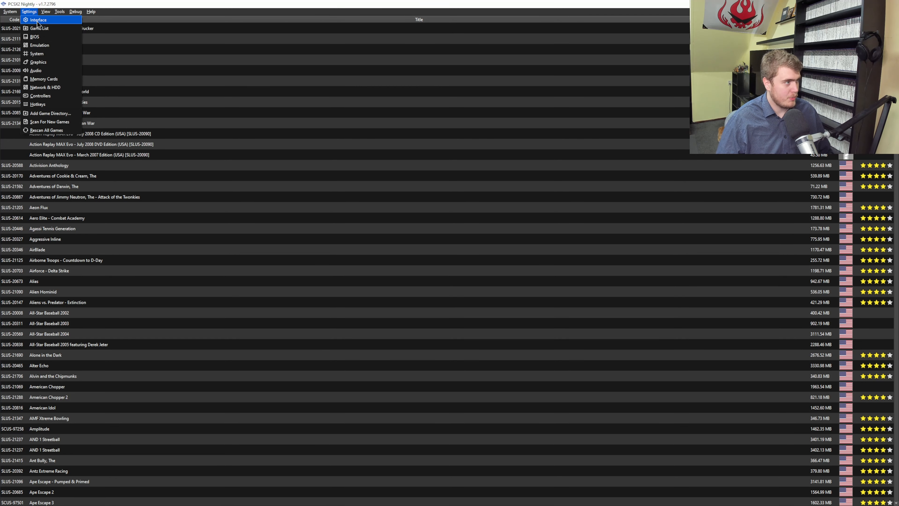
pyautogui.click(34, 27)
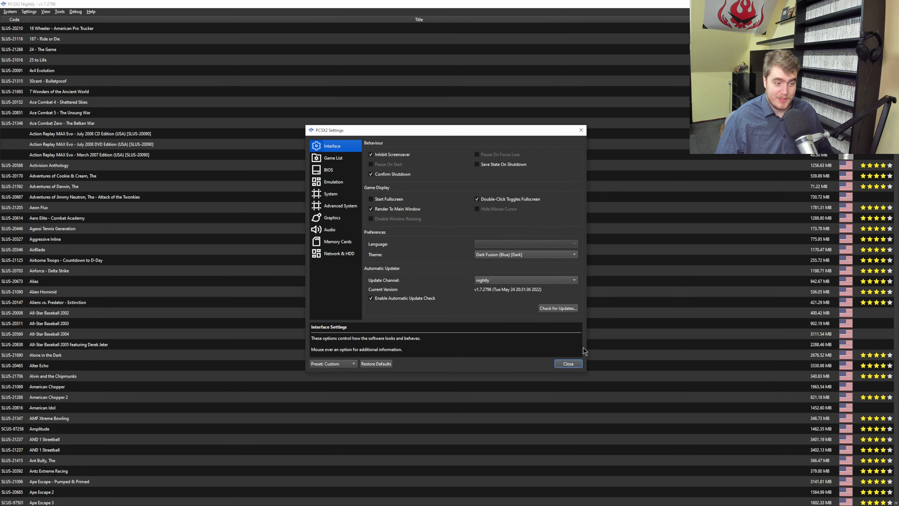
pyautogui.click(569, 365)
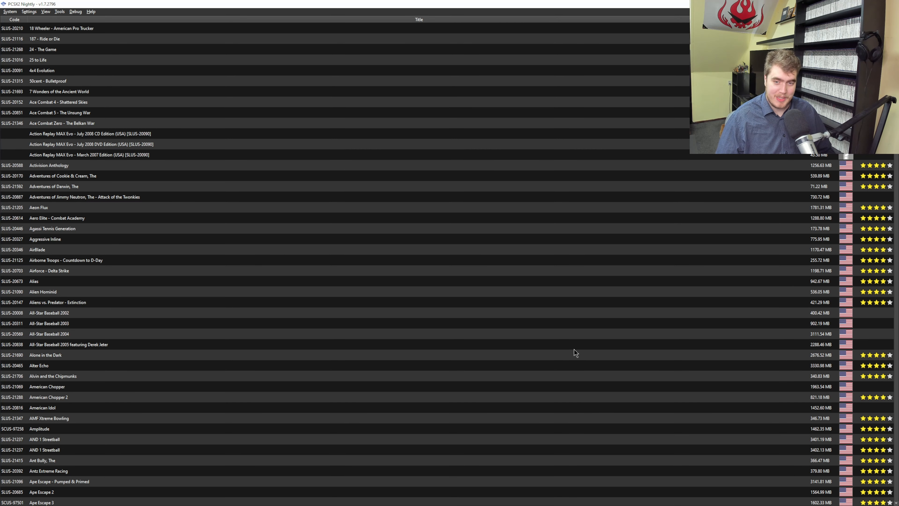
# Open the properties of Agassi Tennis Generation from the game list and reposition the dialog.
pyautogui.rightClick(83, 228)
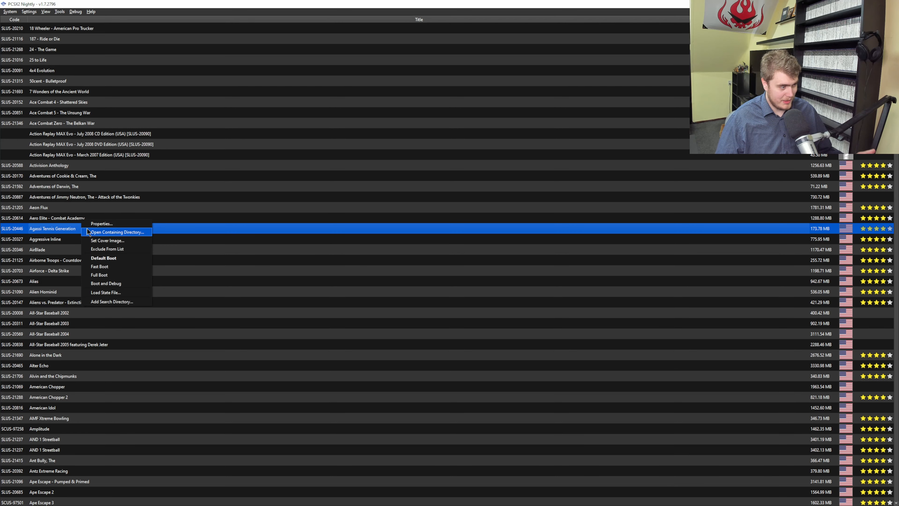
pyautogui.click(105, 224)
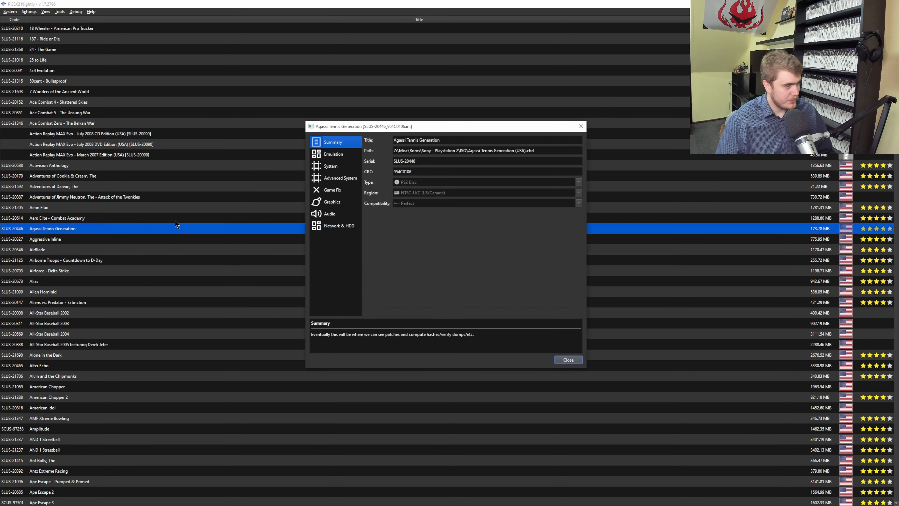
pyautogui.moveTo(352, 131); pyautogui.dragTo(242, 132)
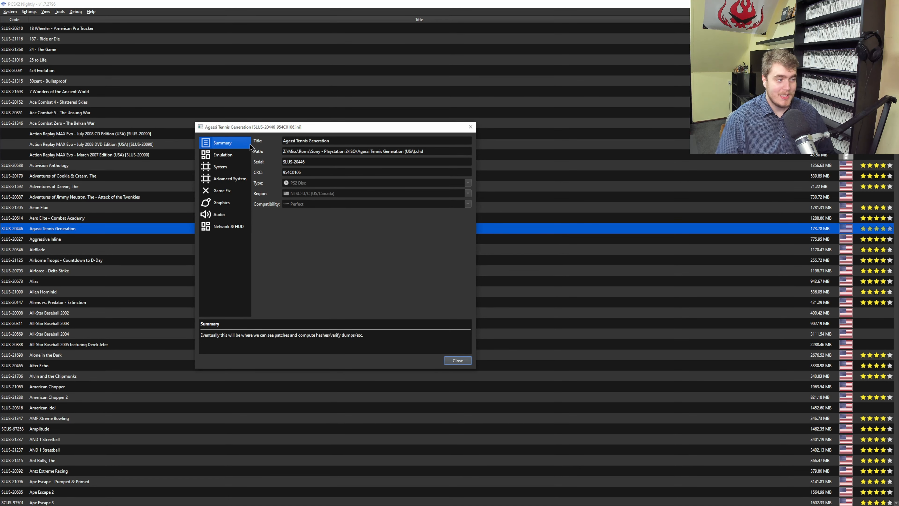
# Step through each per-game settings page, from Emulation to Network & HDD, and return to Summary.
pyautogui.click(241, 154)
pyautogui.click(230, 168)
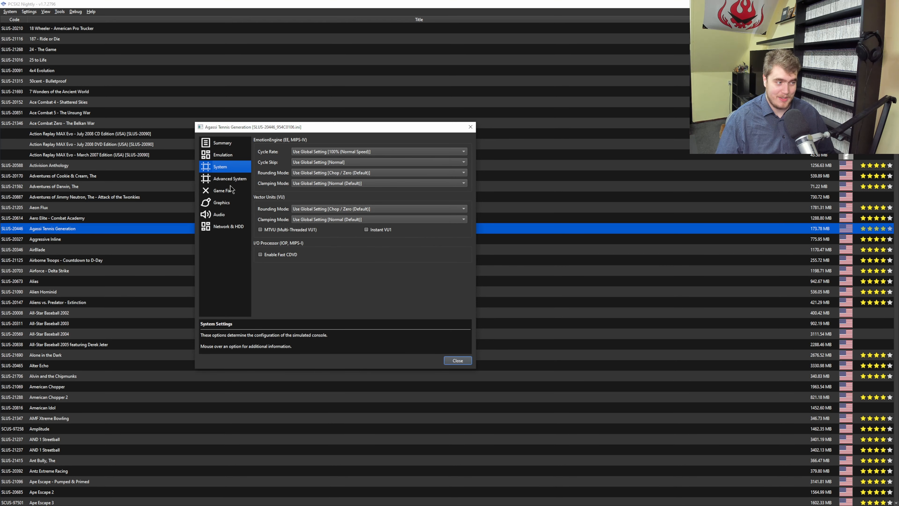
pyautogui.click(231, 180)
pyautogui.click(230, 192)
pyautogui.click(228, 204)
pyautogui.click(227, 215)
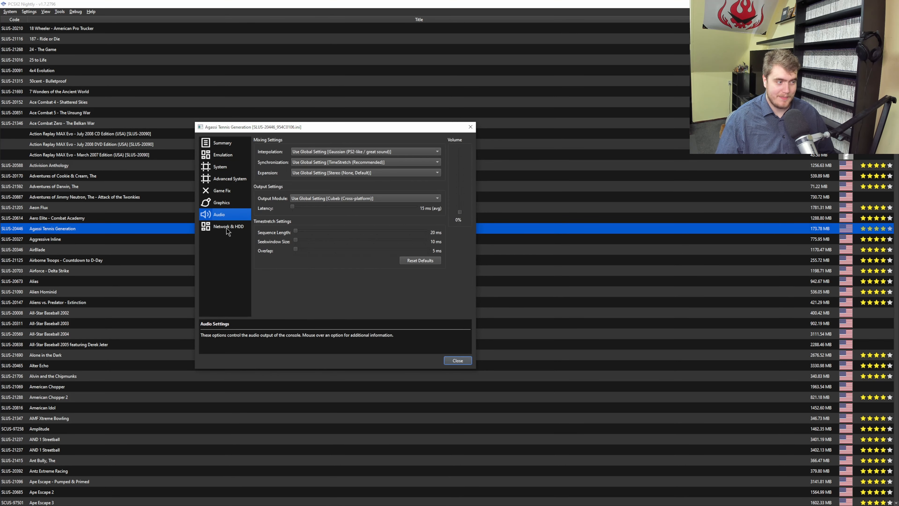
pyautogui.click(227, 229)
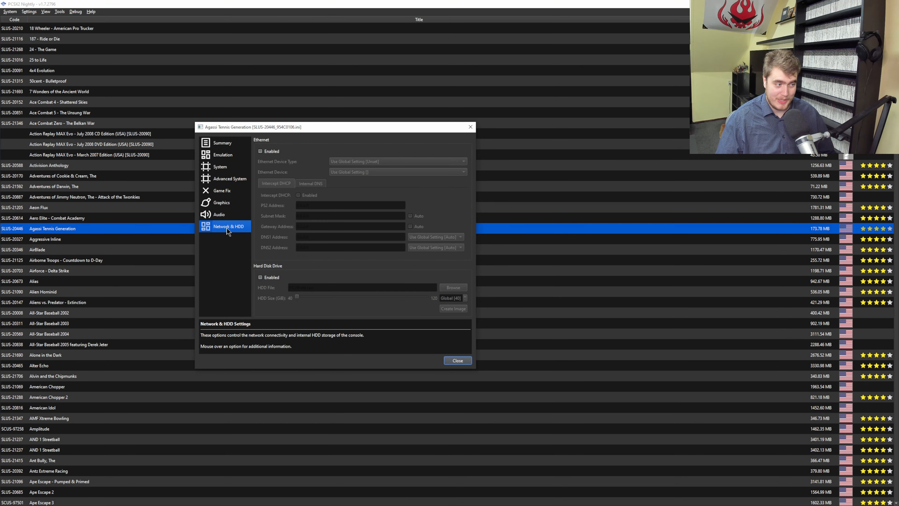
pyautogui.click(233, 145)
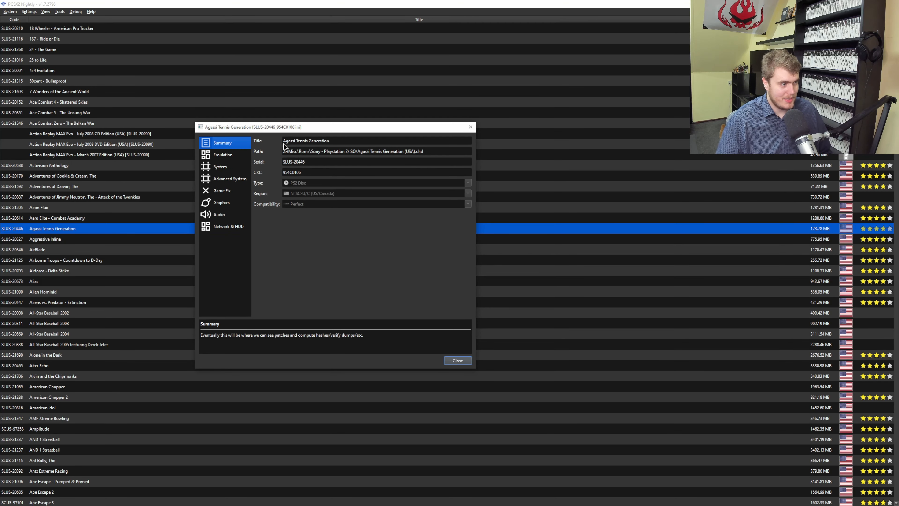
# Inspect the game's title and serial fields on the Summary page.
pyautogui.click(328, 143)
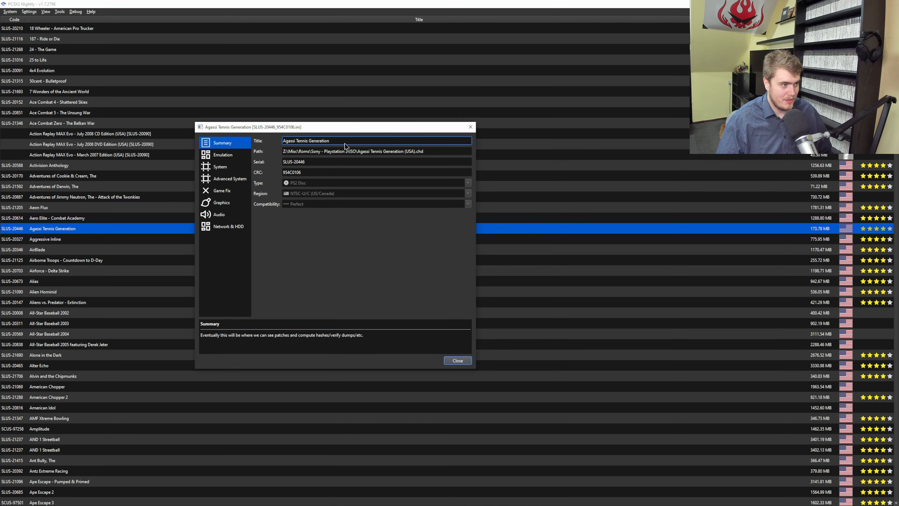
pyautogui.doubleClick(342, 144)
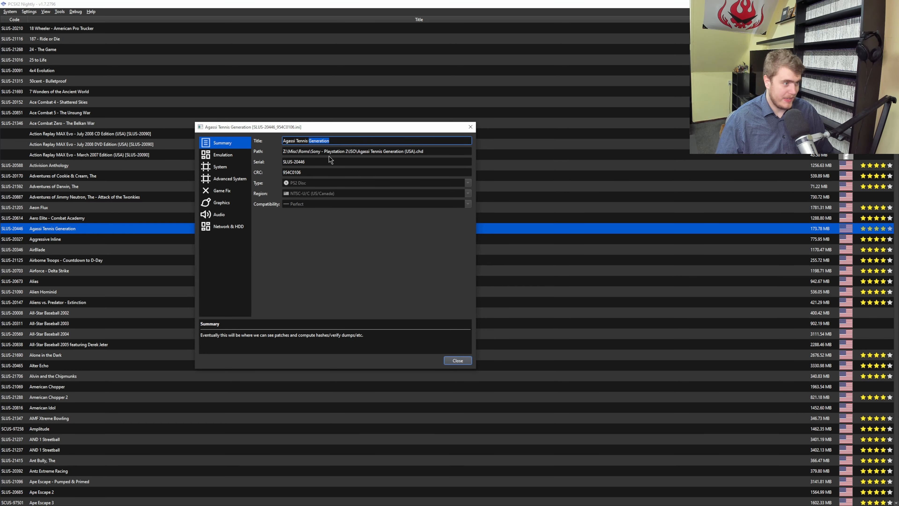
pyautogui.click(326, 166)
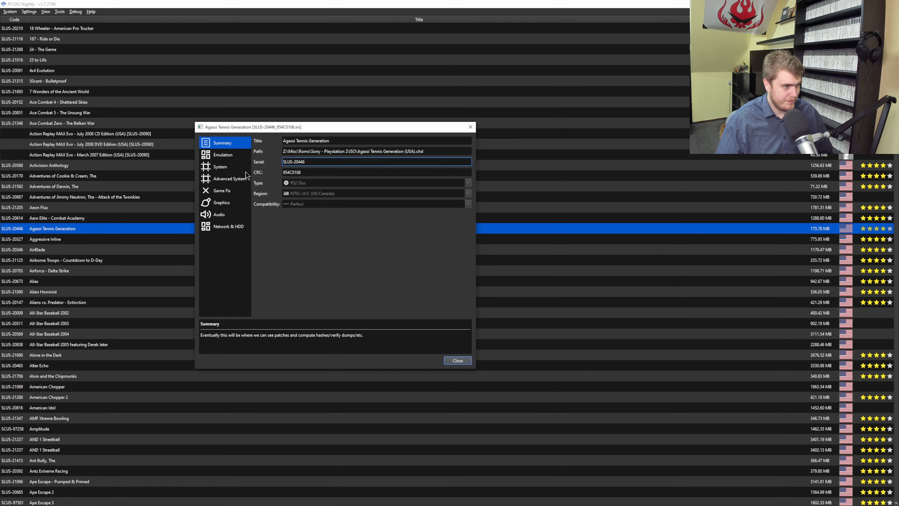
# Review the per-game Emulation, System, Advanced System, Game Fix and Graphics pages, including the renderer choices.
pyautogui.click(227, 156)
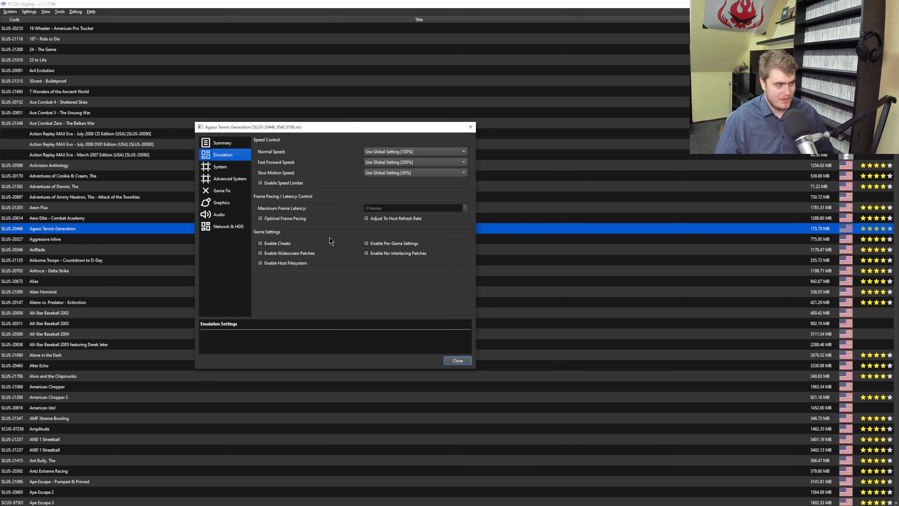
pyautogui.click(224, 167)
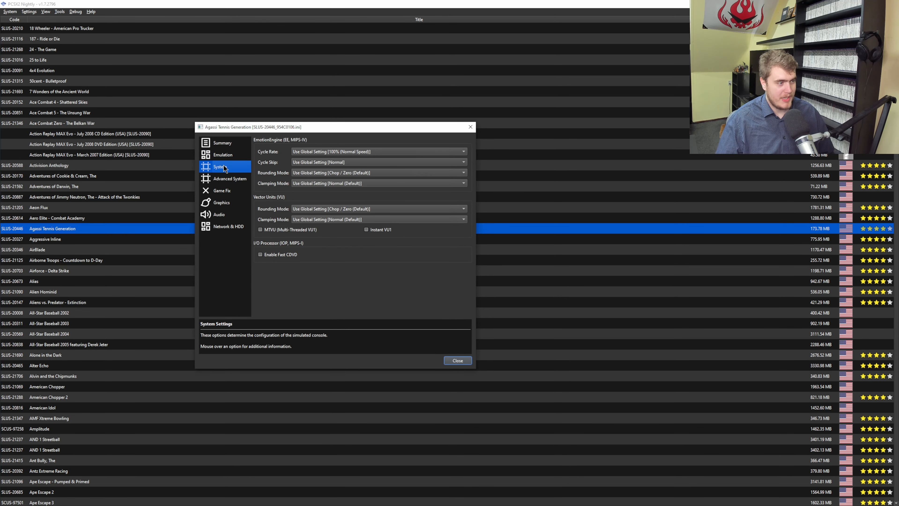
pyautogui.click(219, 183)
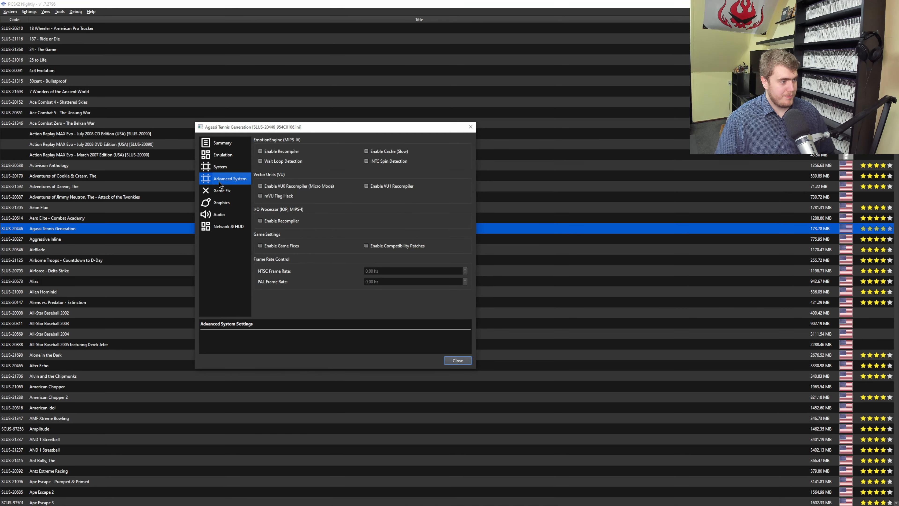
pyautogui.click(226, 194)
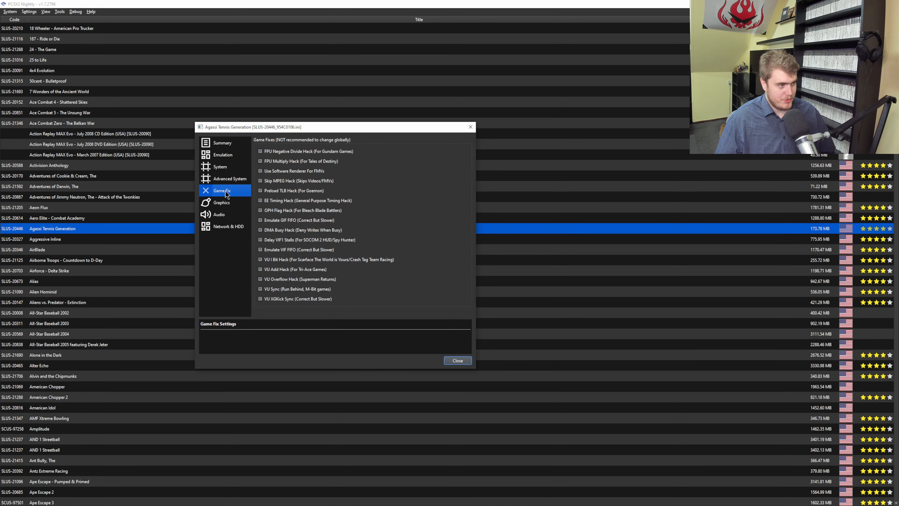
pyautogui.click(221, 206)
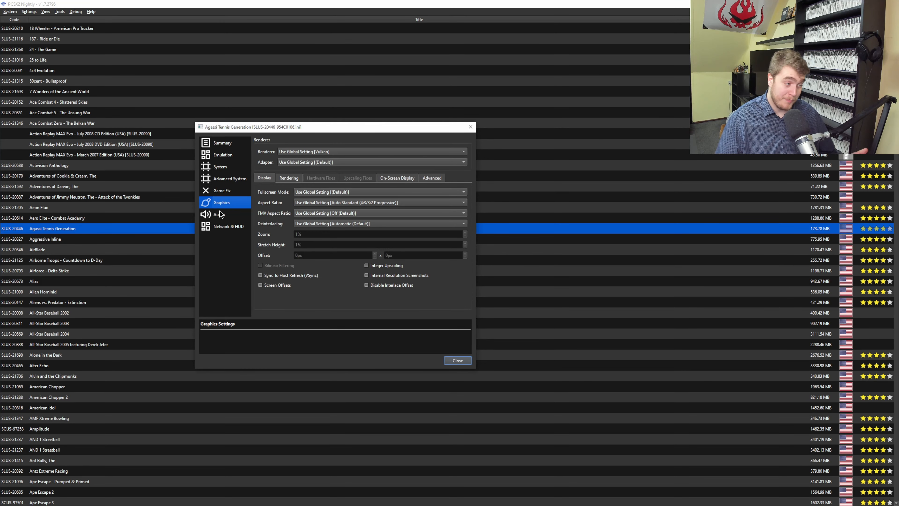
pyautogui.click(307, 152)
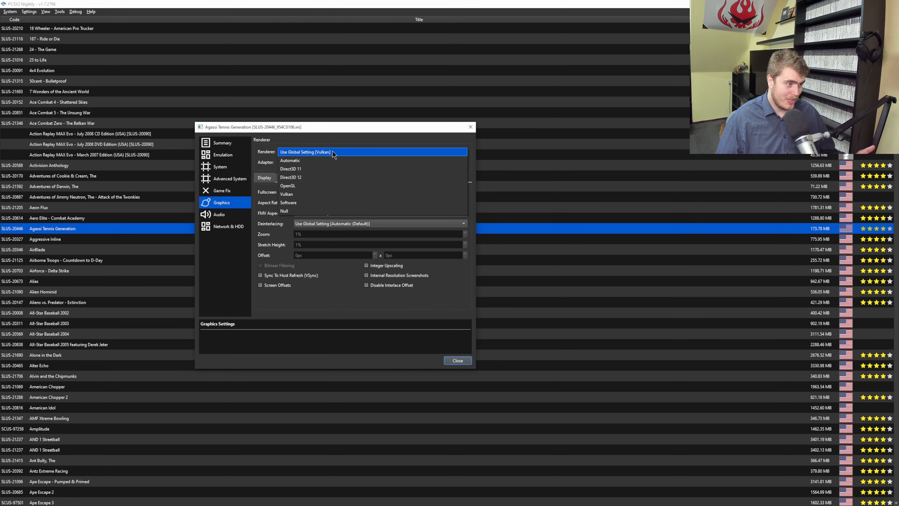
pyautogui.click(348, 152)
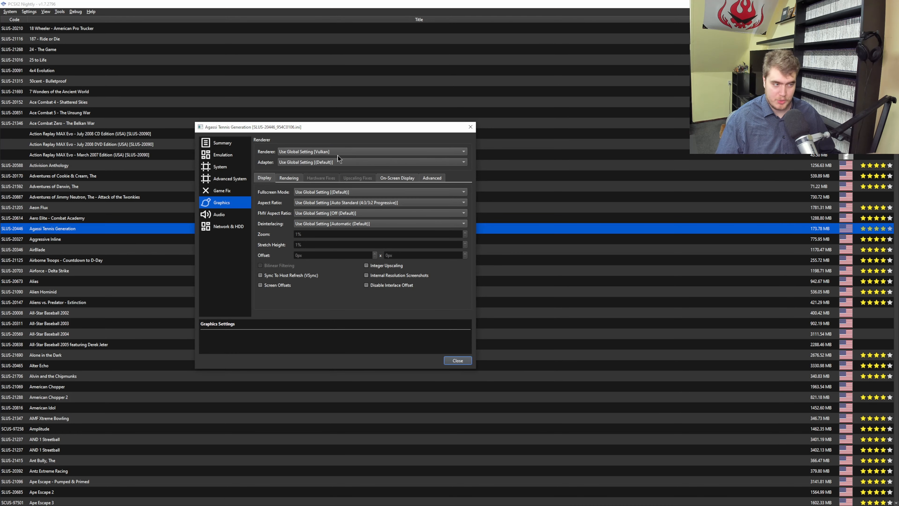
# Compare the per-game audio output module choices with the graphics renderer choices.
pyautogui.click(216, 215)
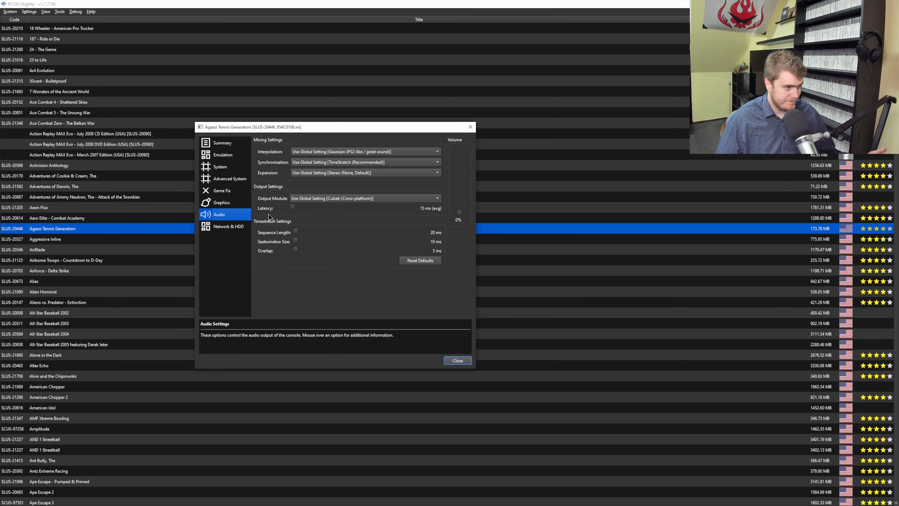
pyautogui.click(322, 201)
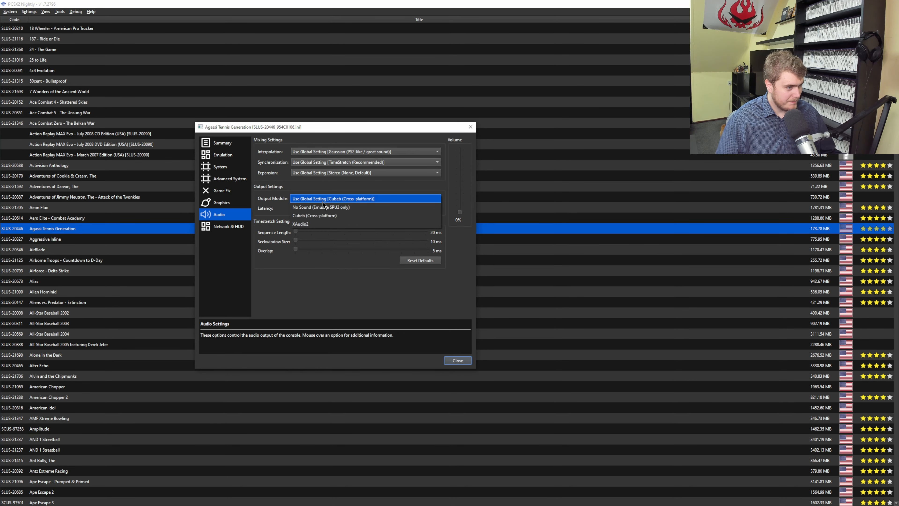
pyautogui.click(322, 201)
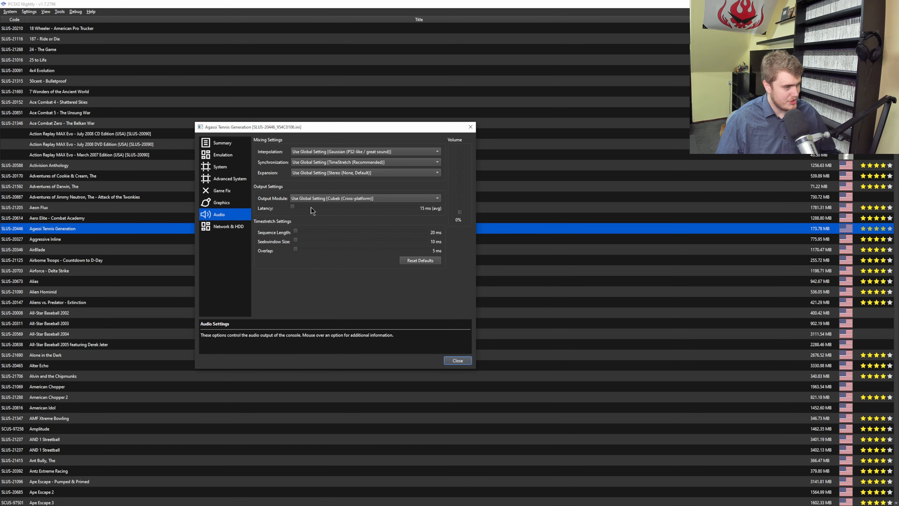
pyautogui.click(227, 202)
pyautogui.click(335, 153)
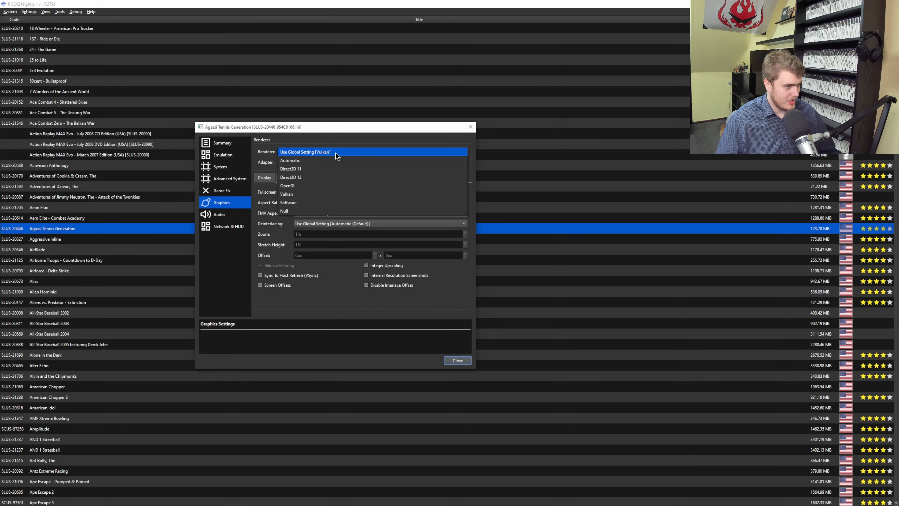
pyautogui.click(336, 153)
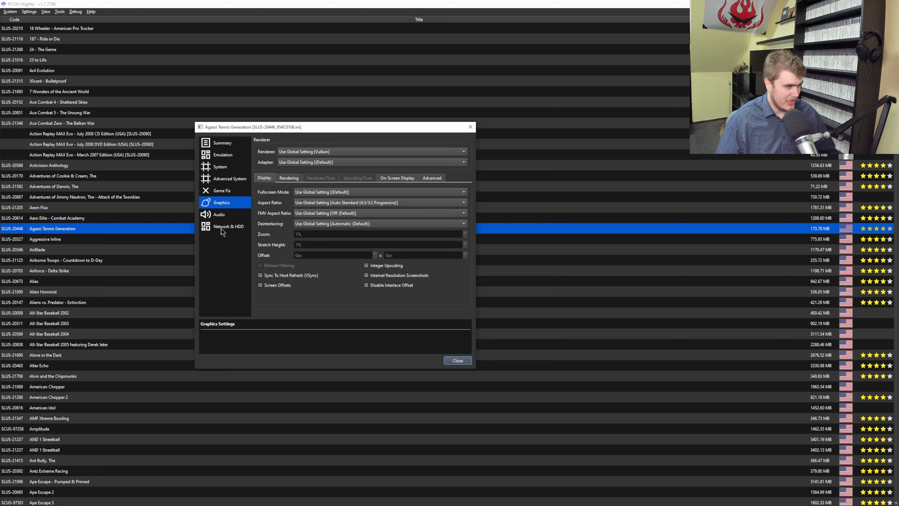
pyautogui.click(231, 215)
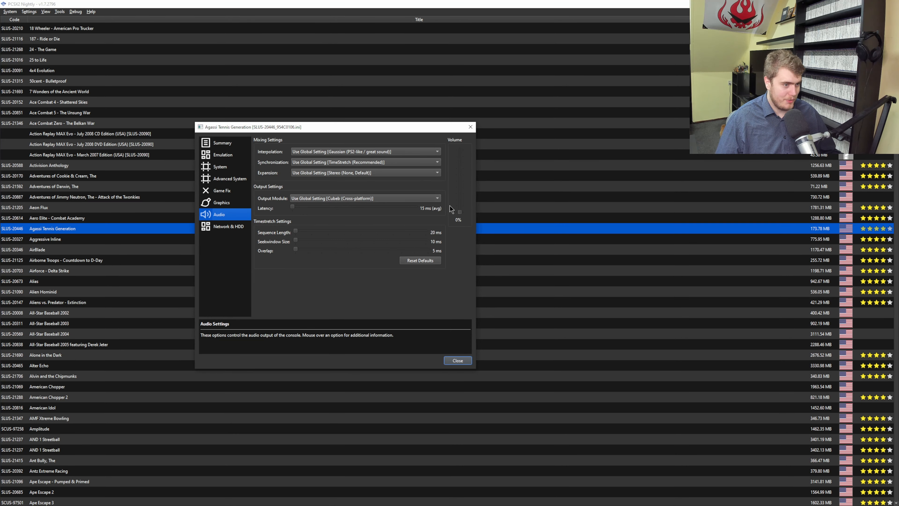
# View the per-game Network & HDD page and close the game properties dialog.
pyautogui.click(215, 226)
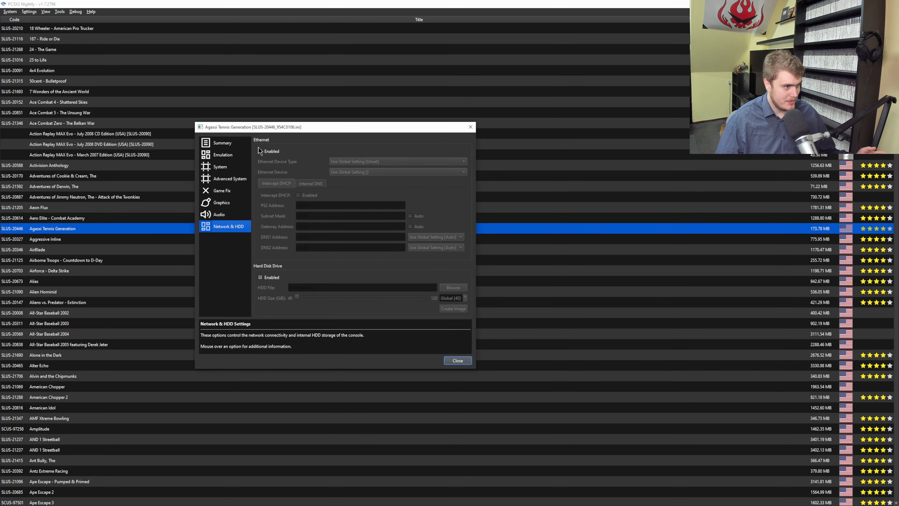
pyautogui.click(458, 361)
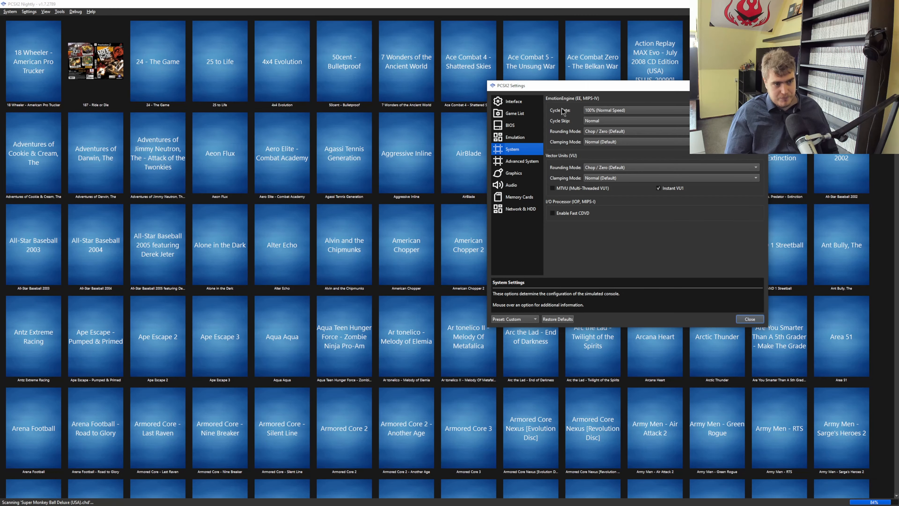
# Open the global System page's cycle rate options, then view the Advanced System and Graphics pages.
pyautogui.click(589, 111)
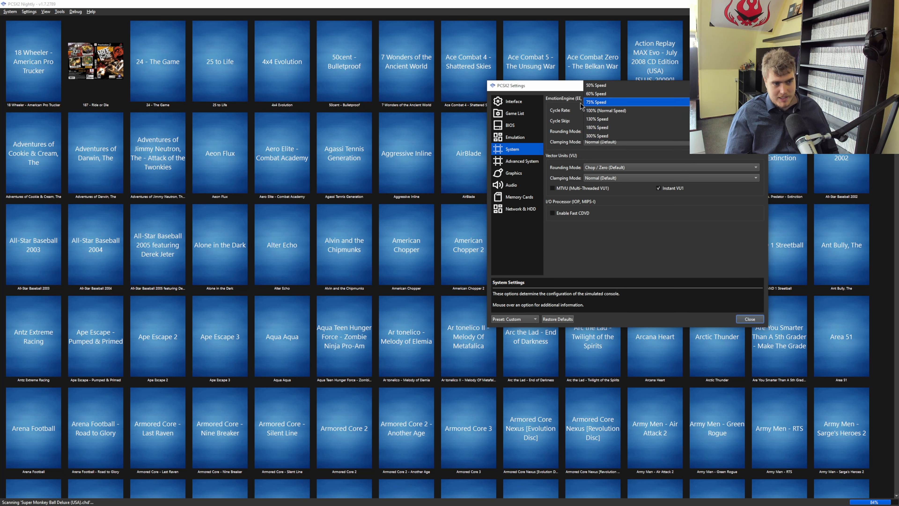
pyautogui.click(565, 113)
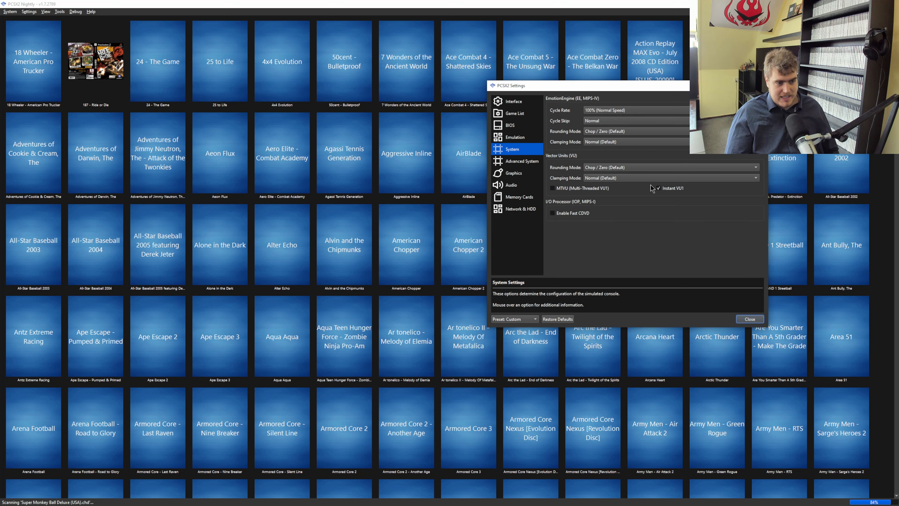
pyautogui.click(515, 164)
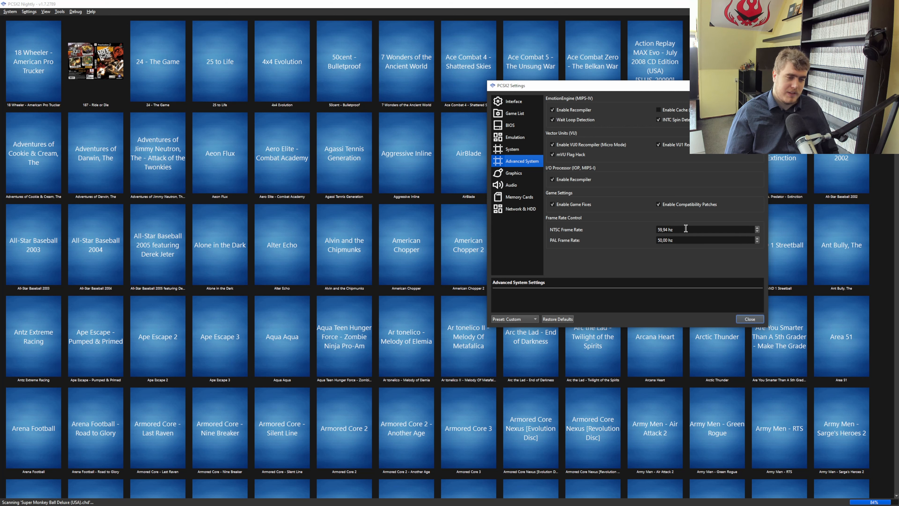
pyautogui.click(520, 173)
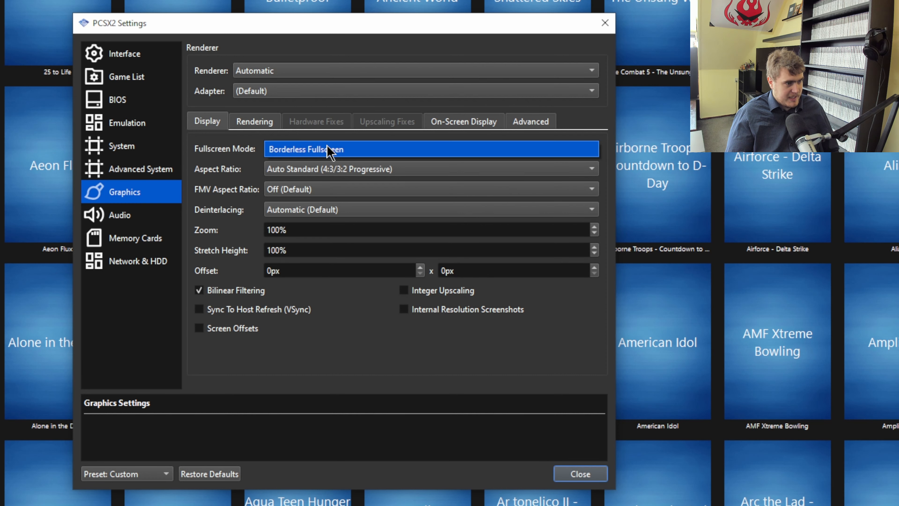
# Switch the renderer to Direct3D 11 and browse the fullscreen mode resolution list.
pyautogui.click(267, 71)
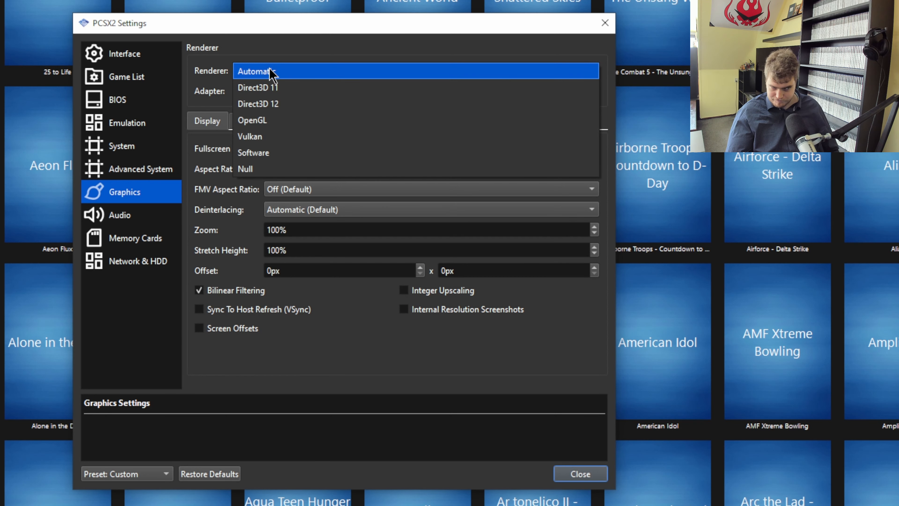
pyautogui.click(269, 89)
pyautogui.click(337, 151)
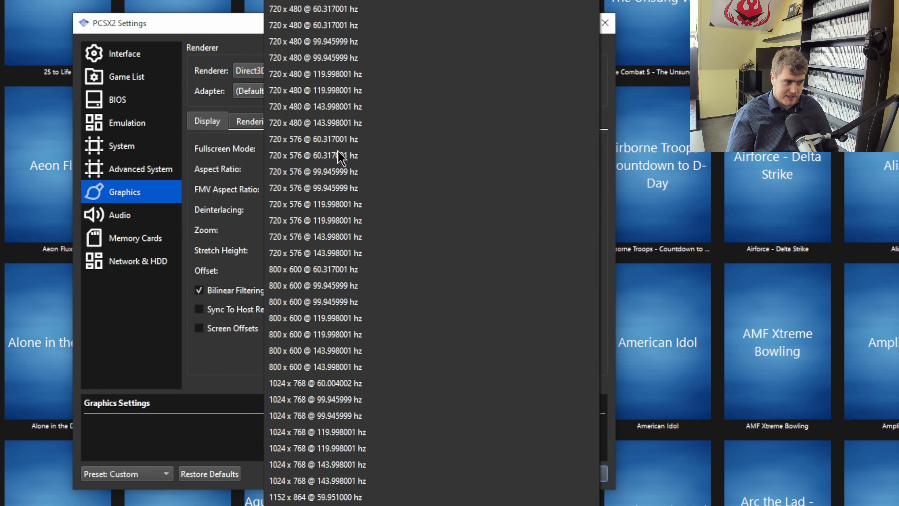
pyautogui.scroll(-15, 390, 425)
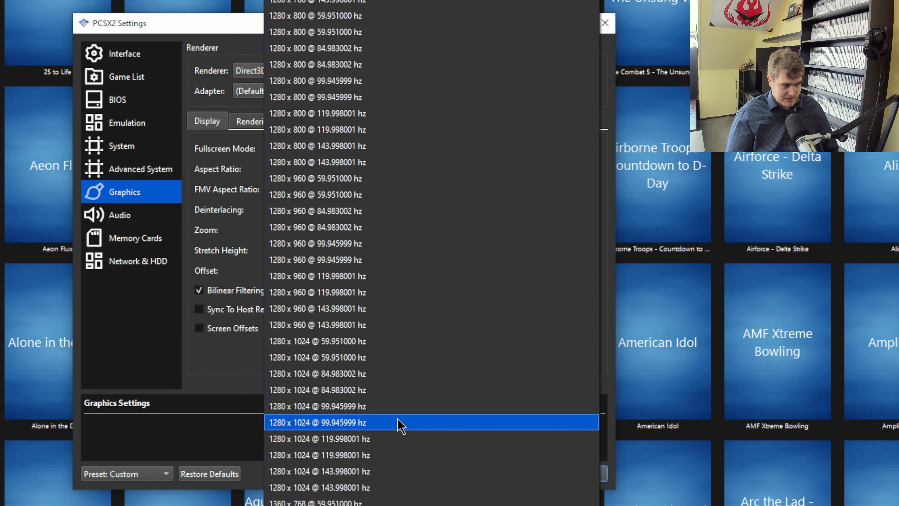
pyautogui.scroll(-20, 399, 424)
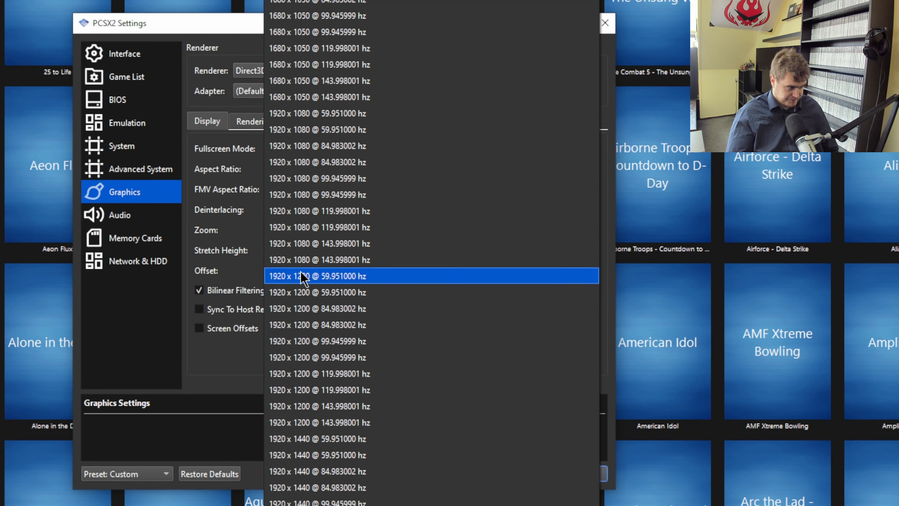
pyautogui.click(236, 213)
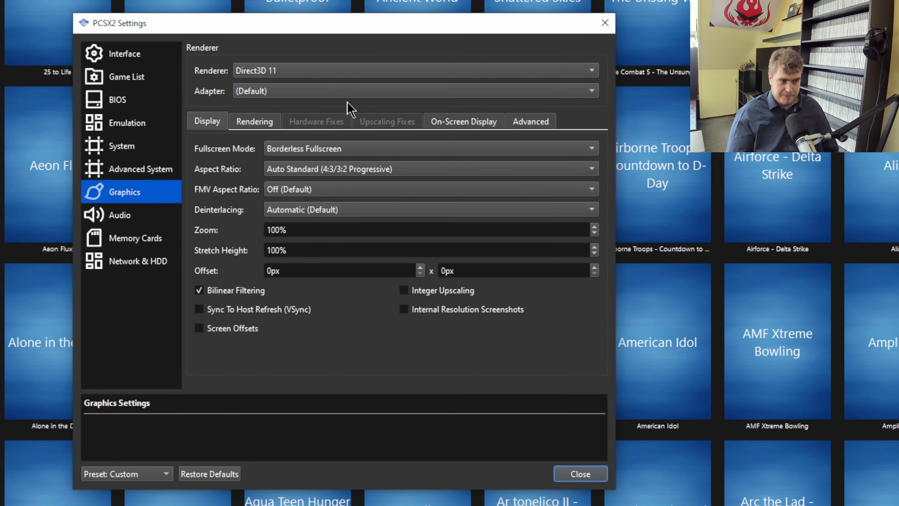
# Switch the renderer to Direct3D 12 and reopen the fullscreen mode list.
pyautogui.click(321, 71)
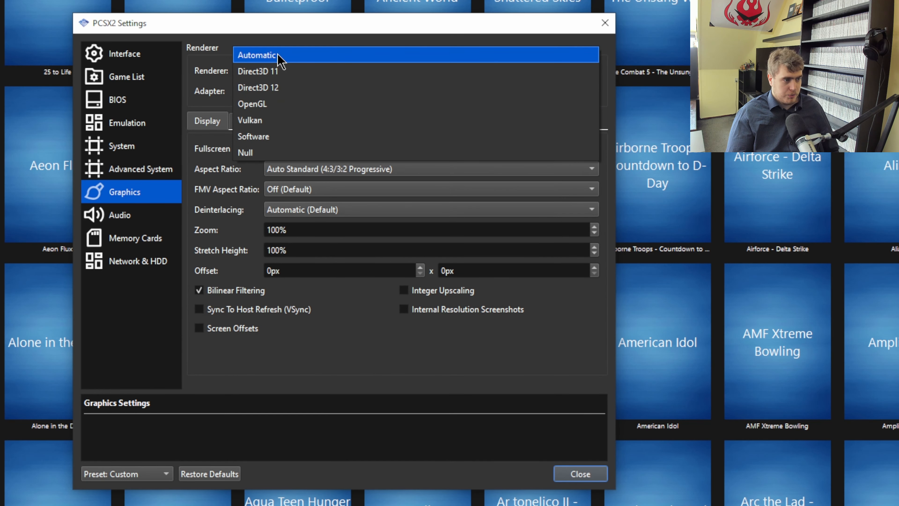
pyautogui.click(267, 89)
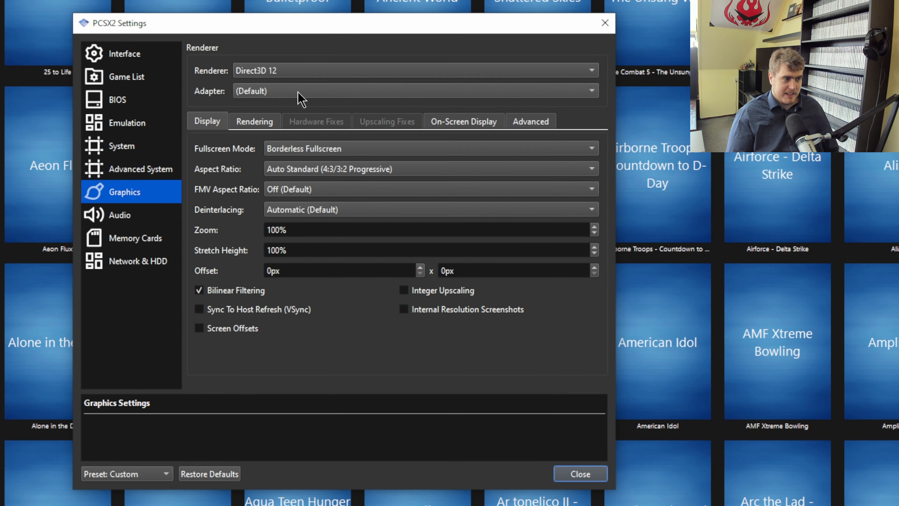
pyautogui.click(311, 148)
pyautogui.click(240, 195)
# Set the renderer to Vulkan and review the Aspect Ratio and FMV Aspect Ratio options.
pyautogui.click(308, 71)
pyautogui.click(258, 104)
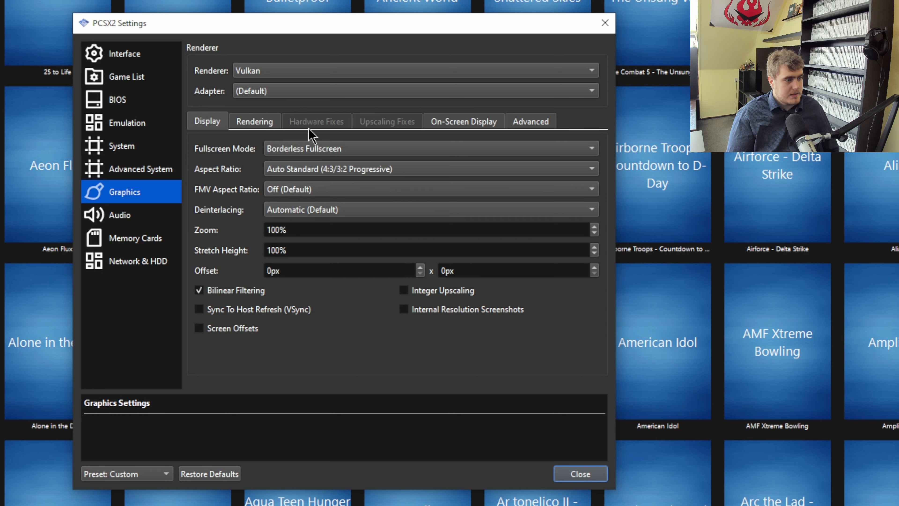
pyautogui.click(328, 170)
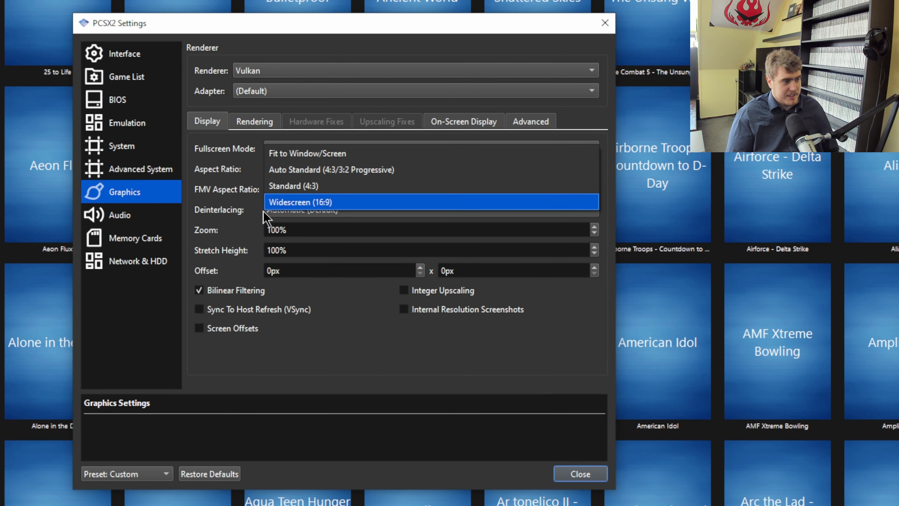
pyautogui.click(211, 185)
pyautogui.click(346, 194)
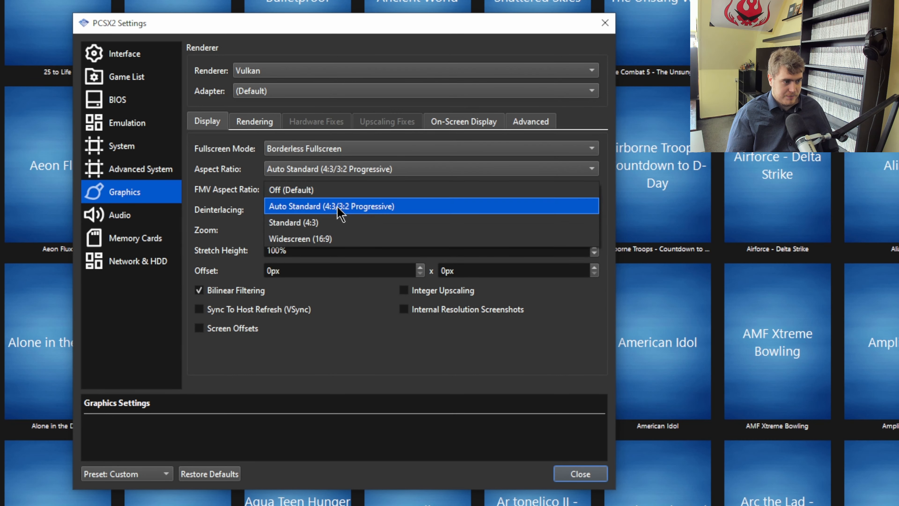
pyautogui.click(235, 191)
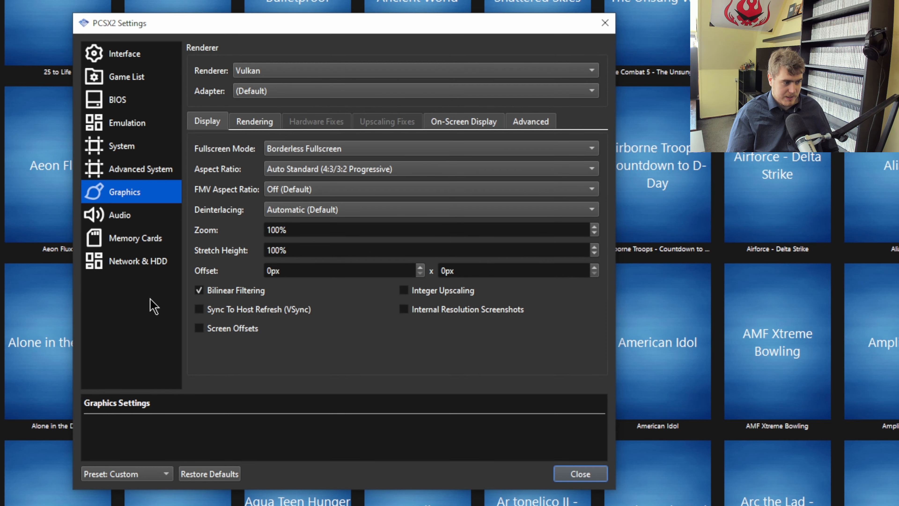
# Inspect the Zoom field and the graphics Rendering tab options.
pyautogui.click(291, 230)
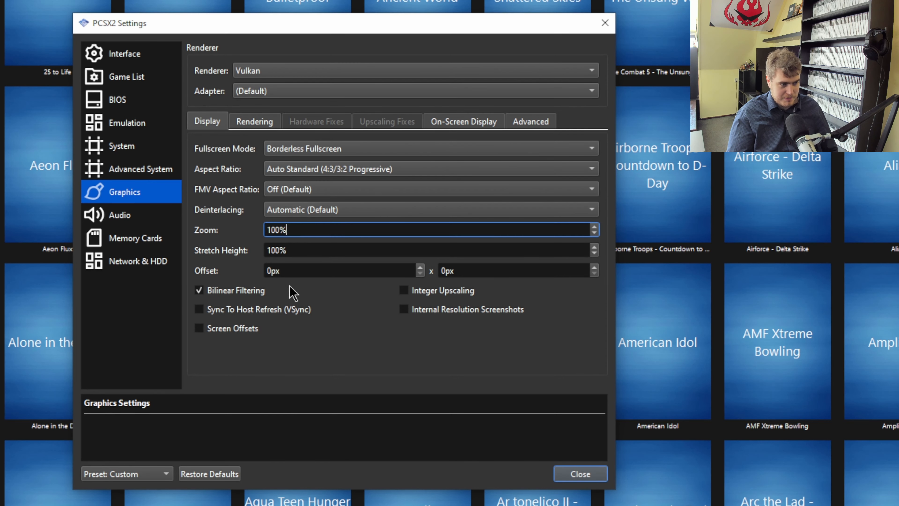
pyautogui.click(296, 186)
pyautogui.click(297, 186)
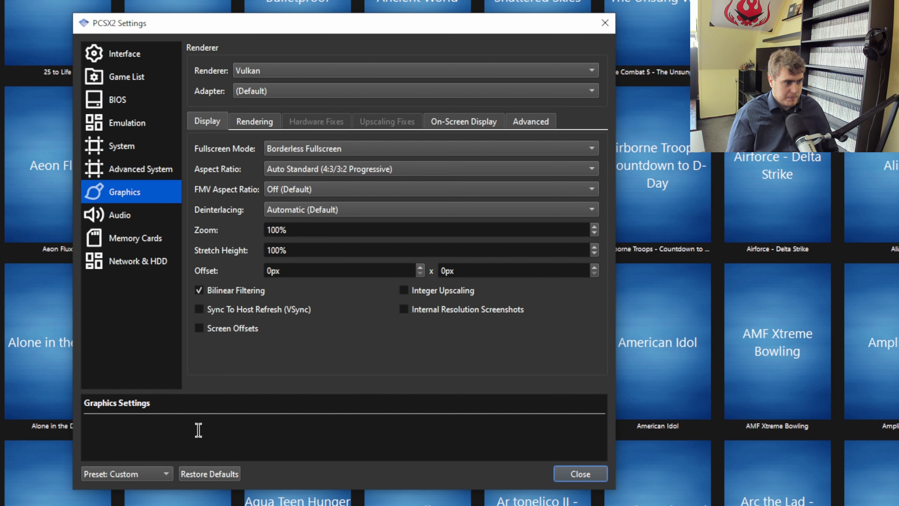
pyautogui.click(251, 125)
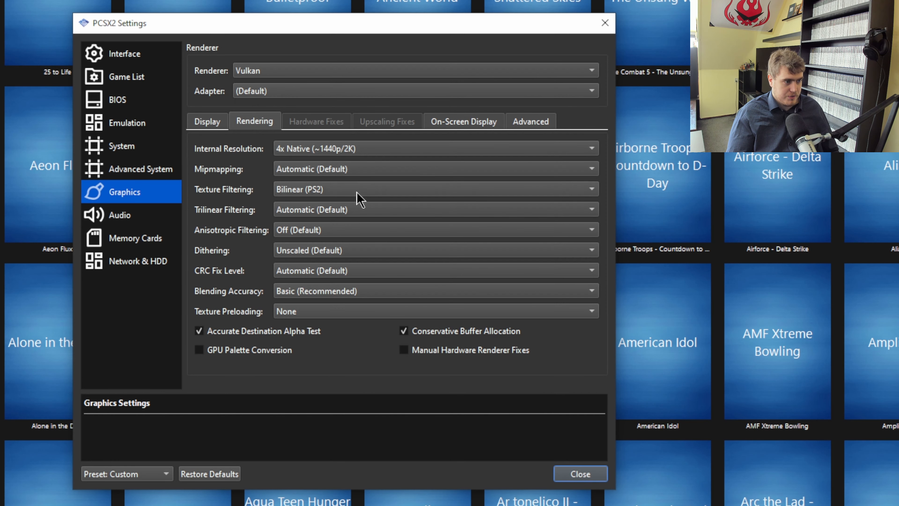
pyautogui.moveTo(418, 352)
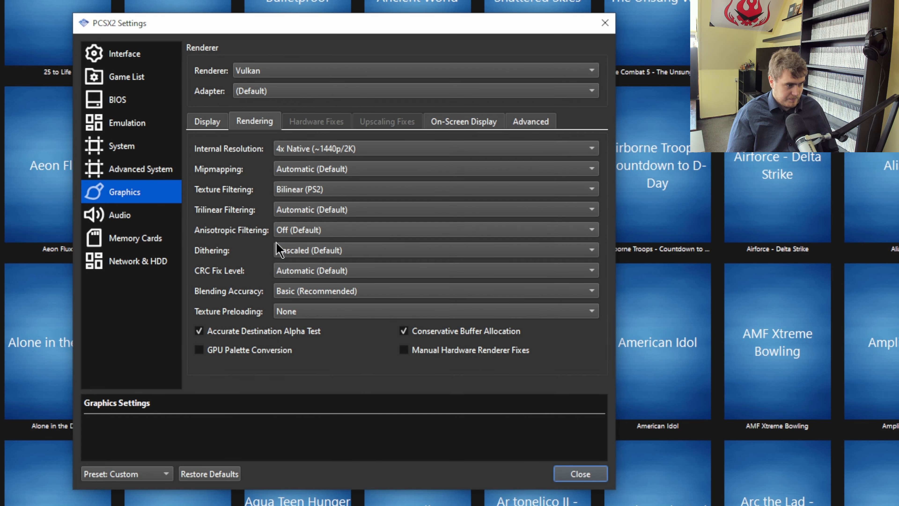
# Compare the graphics On-Screen Display and Advanced tabs.
pyautogui.click(456, 122)
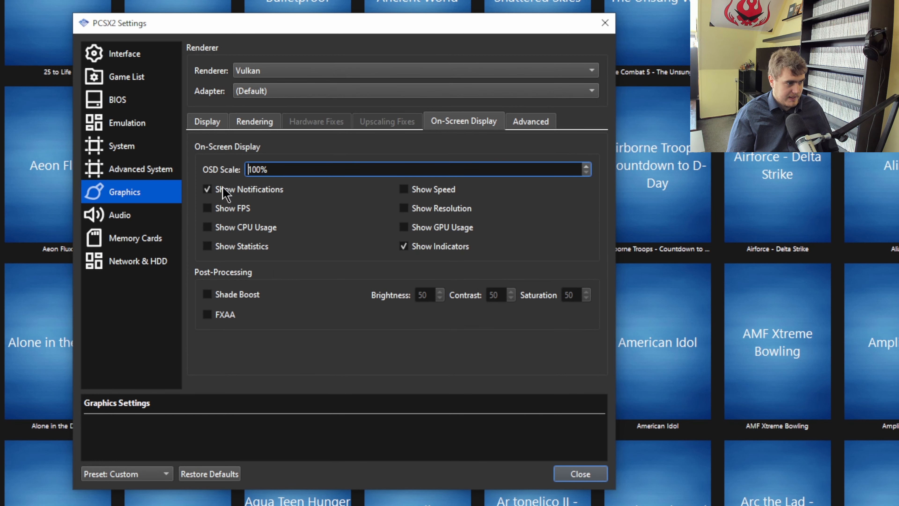
pyautogui.moveTo(247, 210)
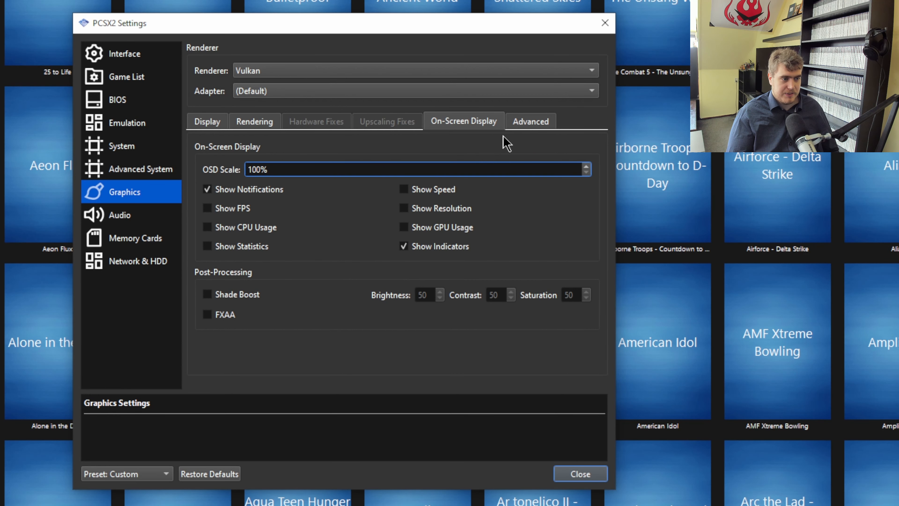
pyautogui.click(524, 123)
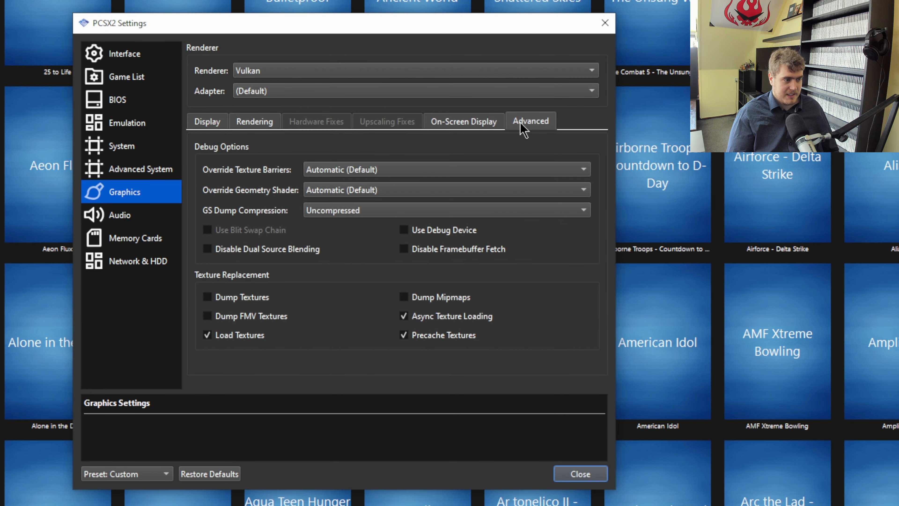
pyautogui.click(476, 118)
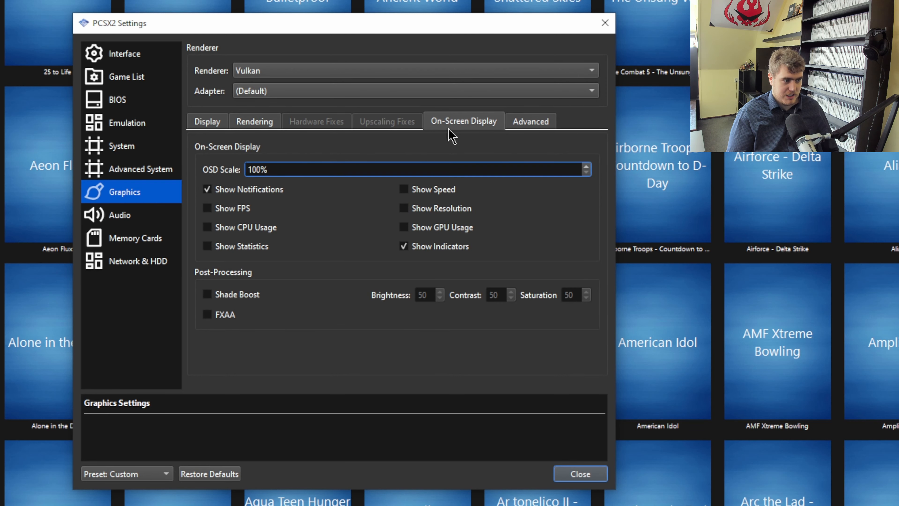
pyautogui.click(526, 120)
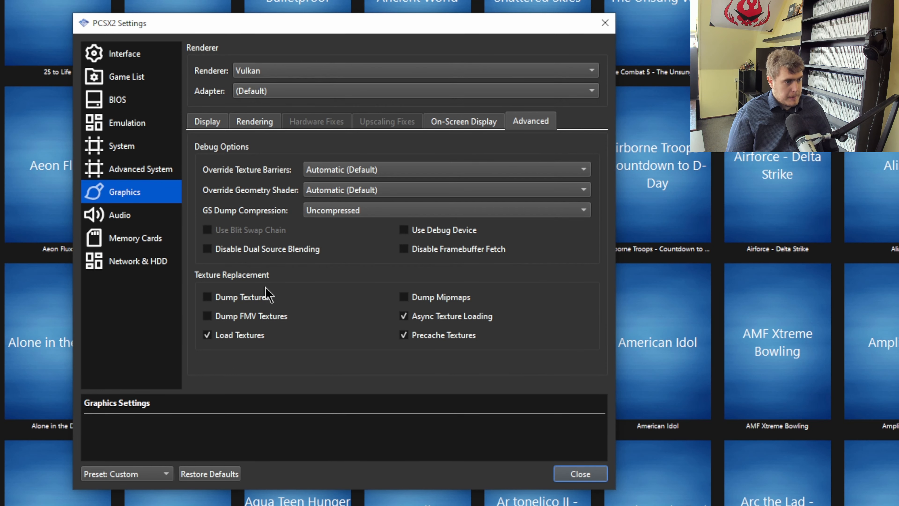
# Review the global Audio interpolation choices and open the Memory Cards page.
pyautogui.click(141, 213)
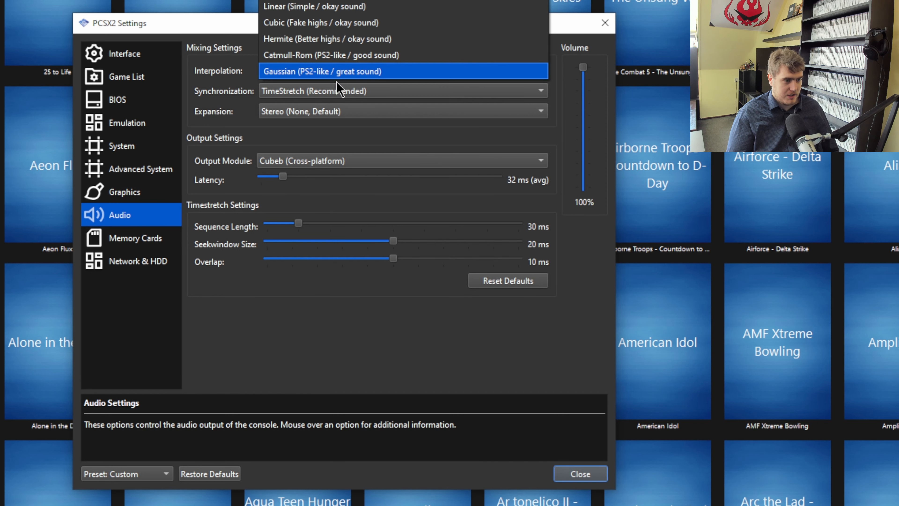
pyautogui.click(454, 195)
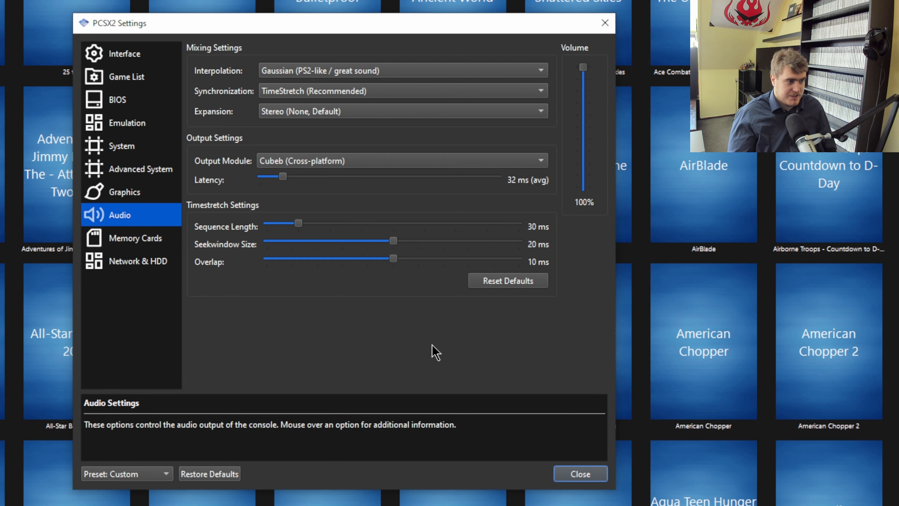
pyautogui.click(147, 245)
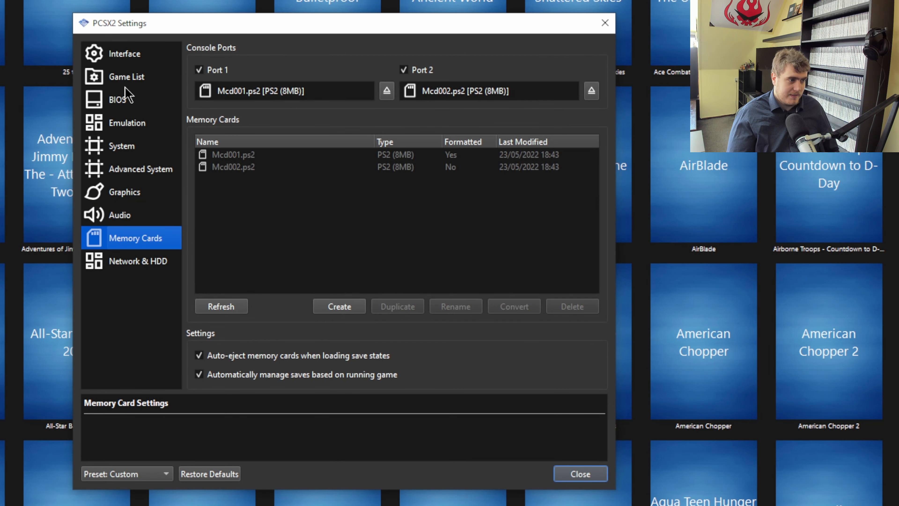
# Eject the Port 1 memory card and test reinserting Mcd001.ps2 by dragging it into the port.
pyautogui.click(387, 91)
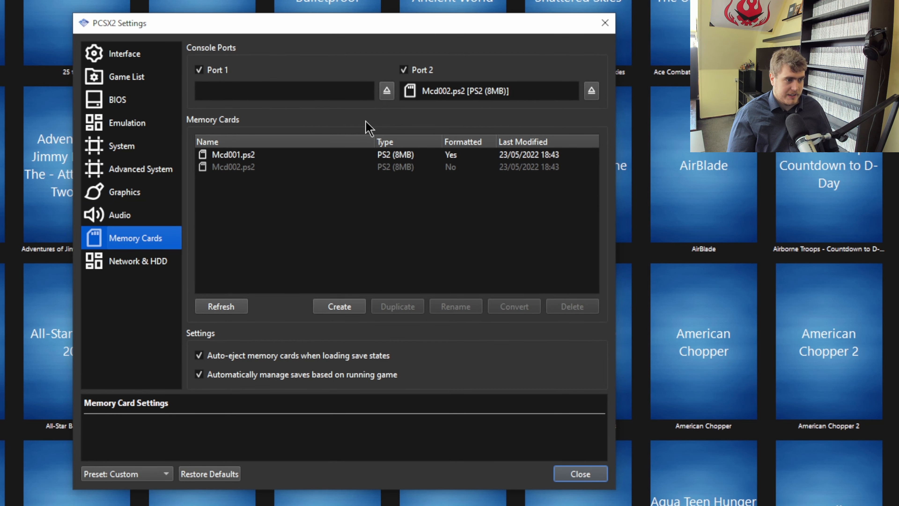
pyautogui.click(244, 155)
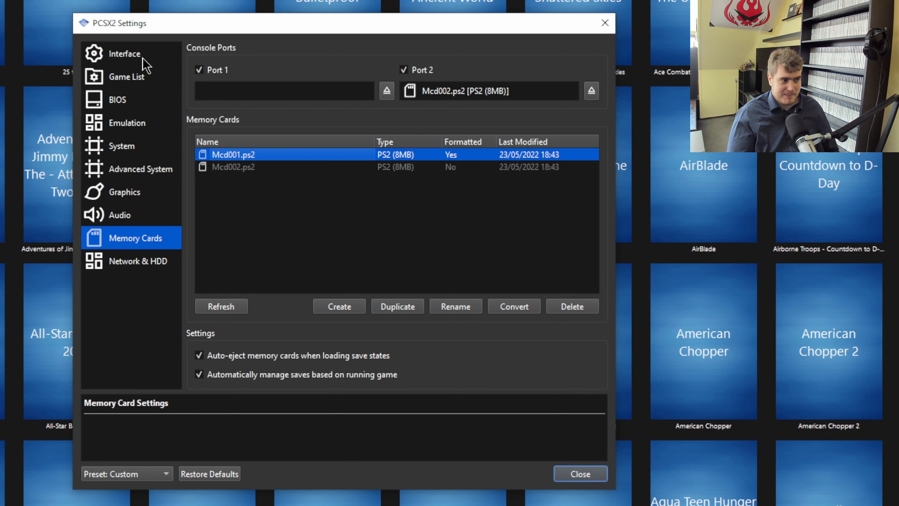
pyautogui.moveTo(273, 154); pyautogui.dragTo(257, 94)
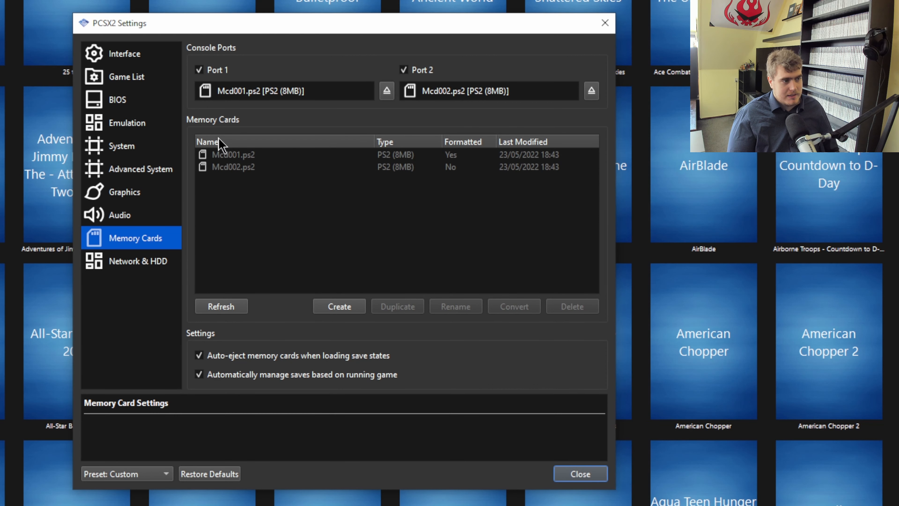
pyautogui.click(386, 93)
# Try to convert Mcd001.ps2, then drag it back into the Port 1 slot.
pyautogui.click(287, 155)
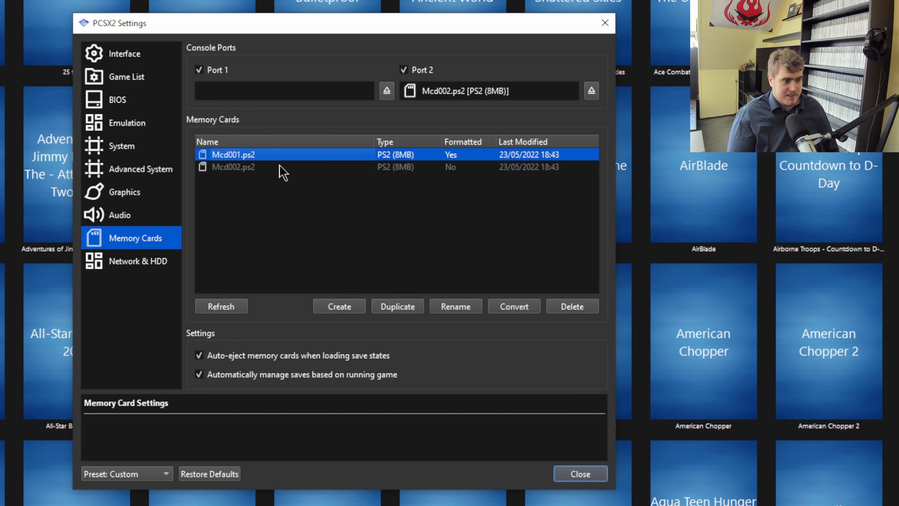
pyautogui.click(532, 309)
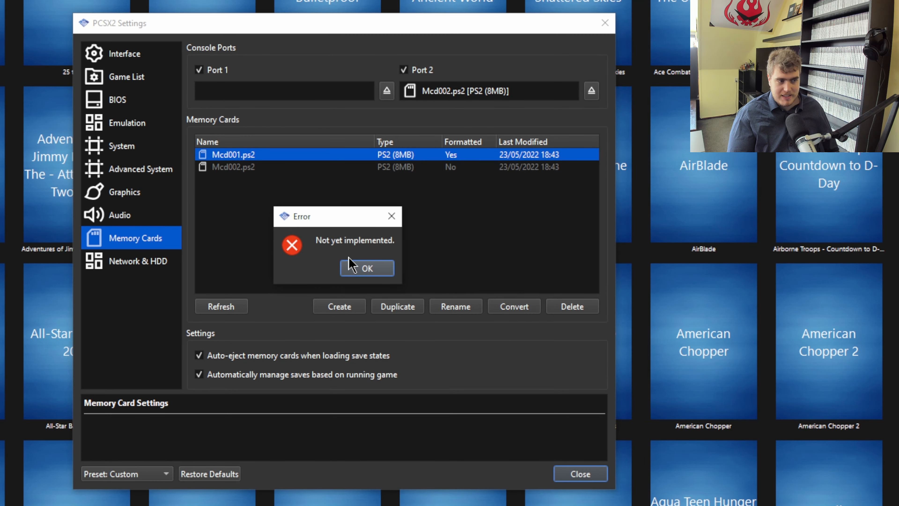
pyautogui.click(354, 268)
pyautogui.moveTo(238, 157); pyautogui.dragTo(253, 94)
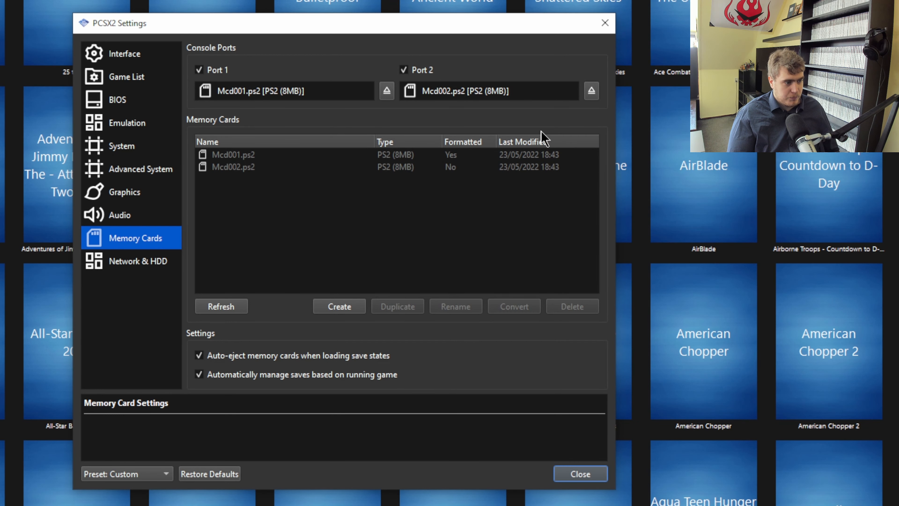
# Open the Network & HDD page, toggle the Ethernet and Hard Disk Drive enable options on and off, and close settings.
pyautogui.click(133, 263)
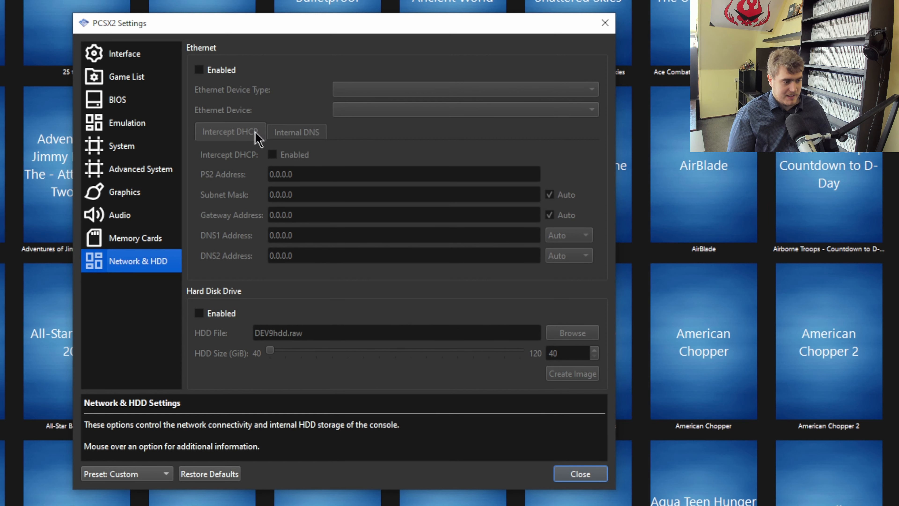
pyautogui.click(213, 71)
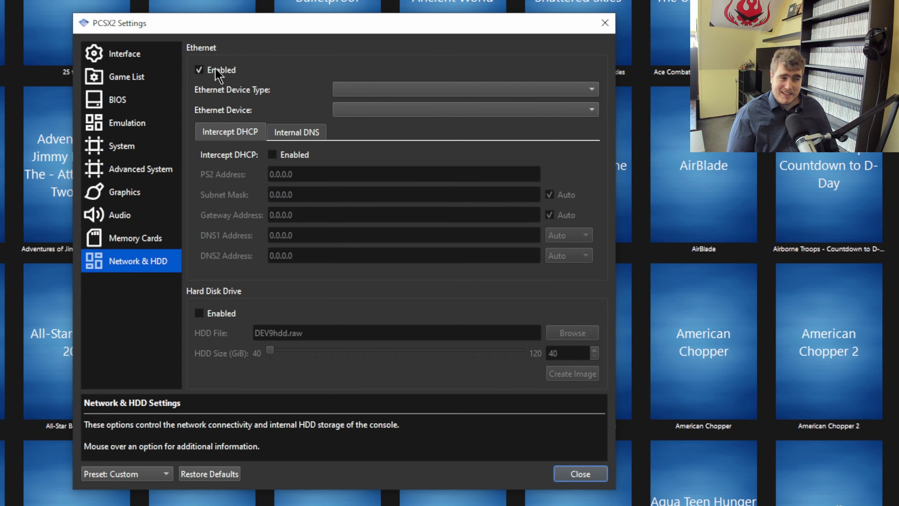
pyautogui.click(217, 71)
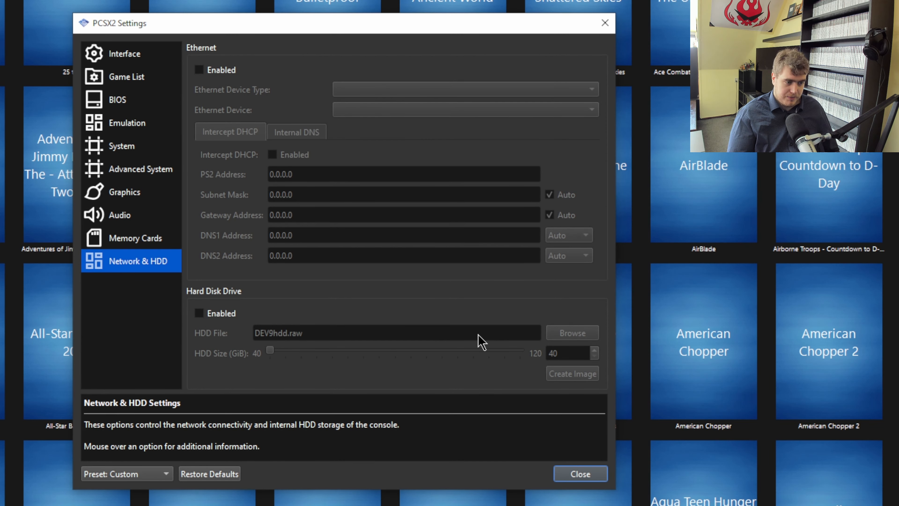
pyautogui.click(211, 319)
pyautogui.click(211, 319)
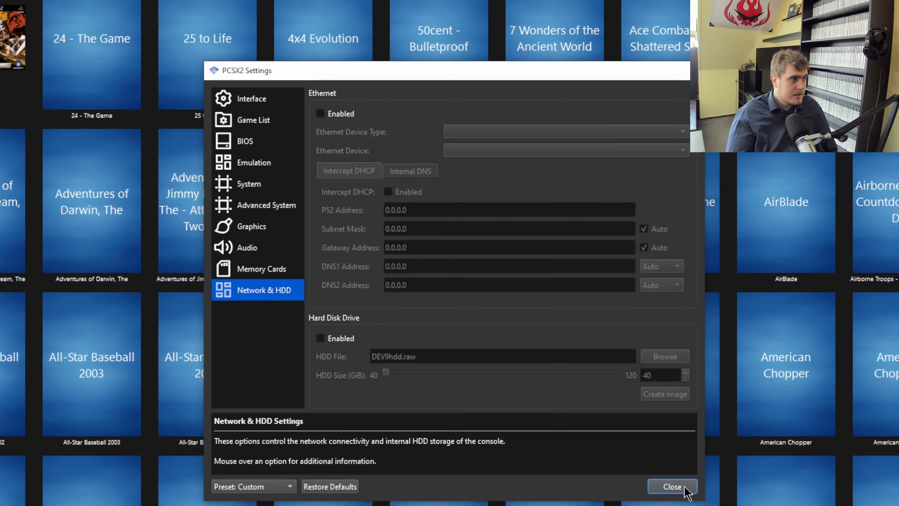
pyautogui.click(684, 487)
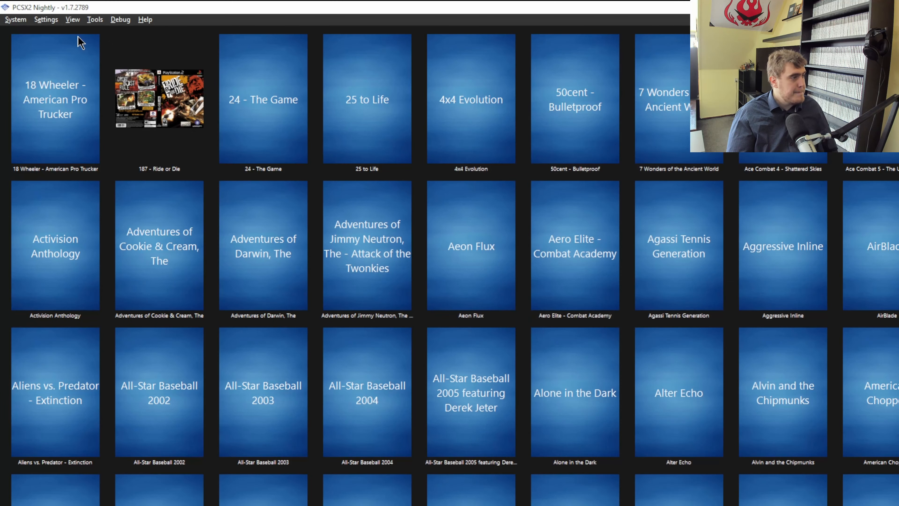
# Rescan all games in the game library.
pyautogui.click(50, 22)
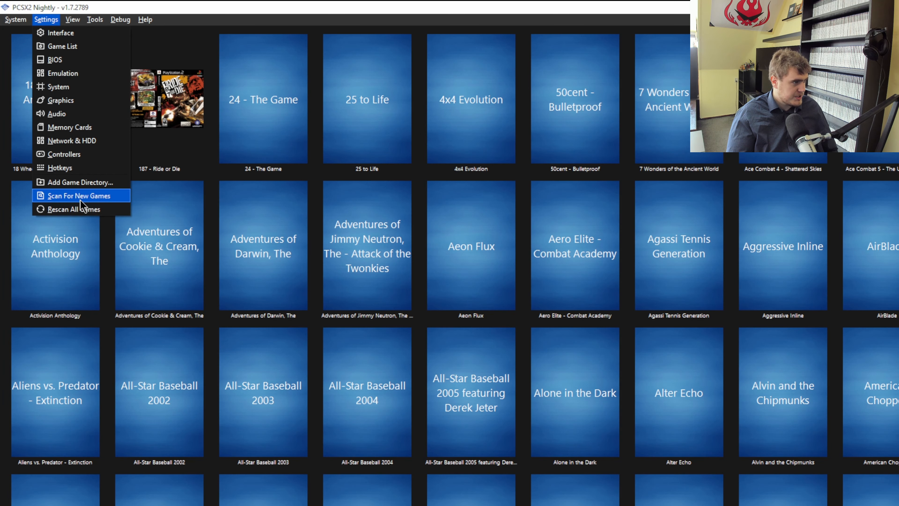
pyautogui.click(81, 210)
pyautogui.scroll(-20, 427, 299)
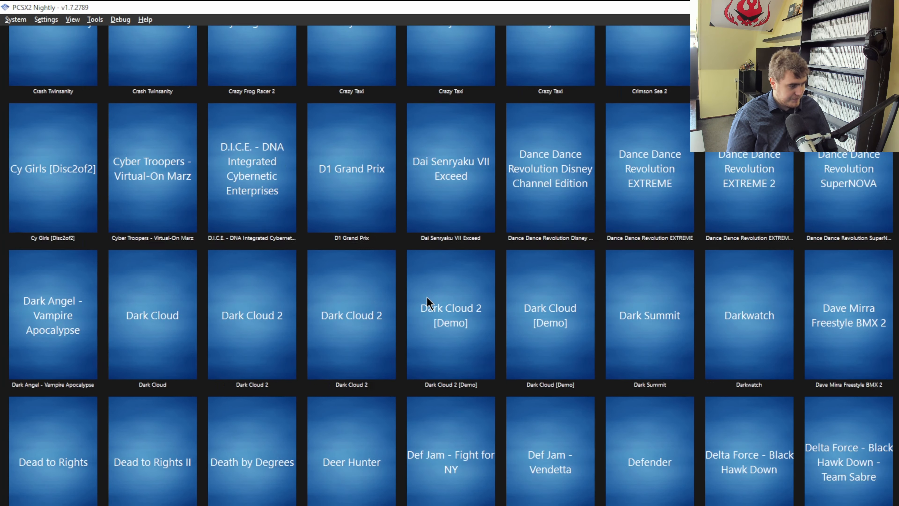
pyautogui.scroll(20, 427, 299)
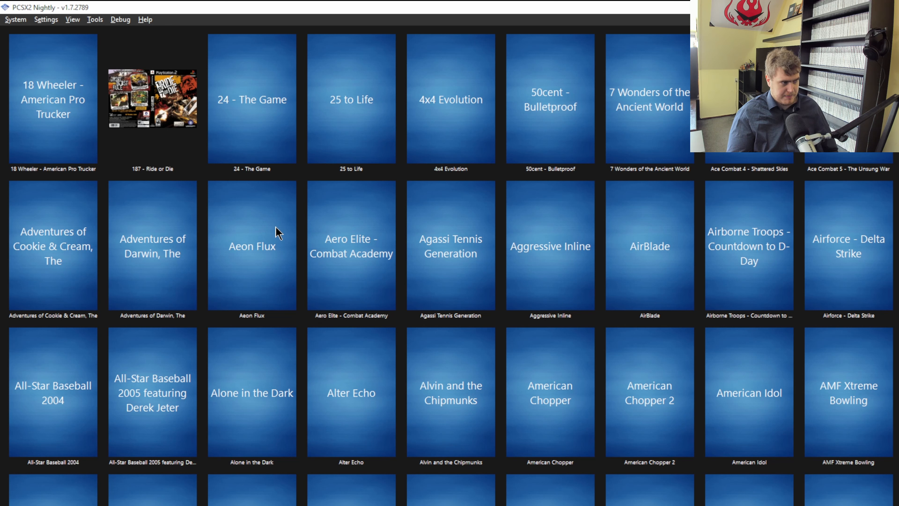
# Browse the PCSX2 install folder's textures, snaps and covers subfolders in the file explorer.
pyautogui.click(73, 20)
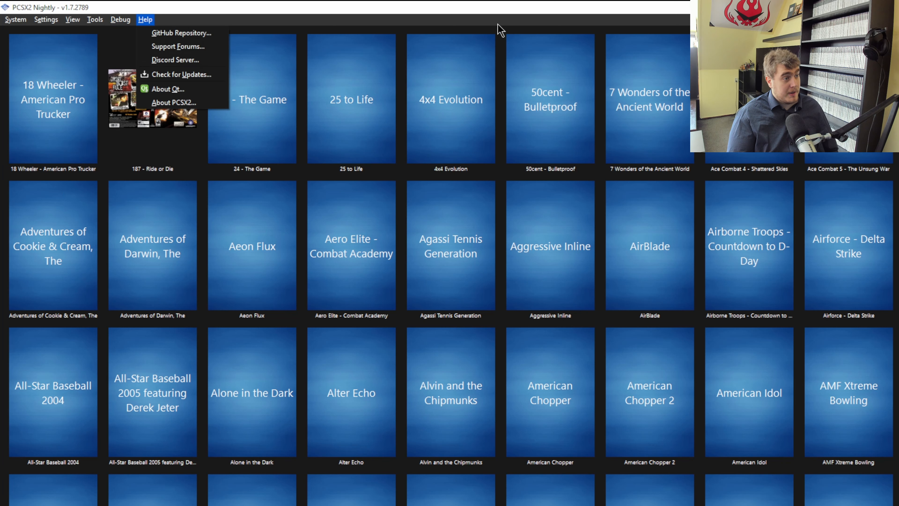
pyautogui.click(516, 16)
pyautogui.click(136, 87)
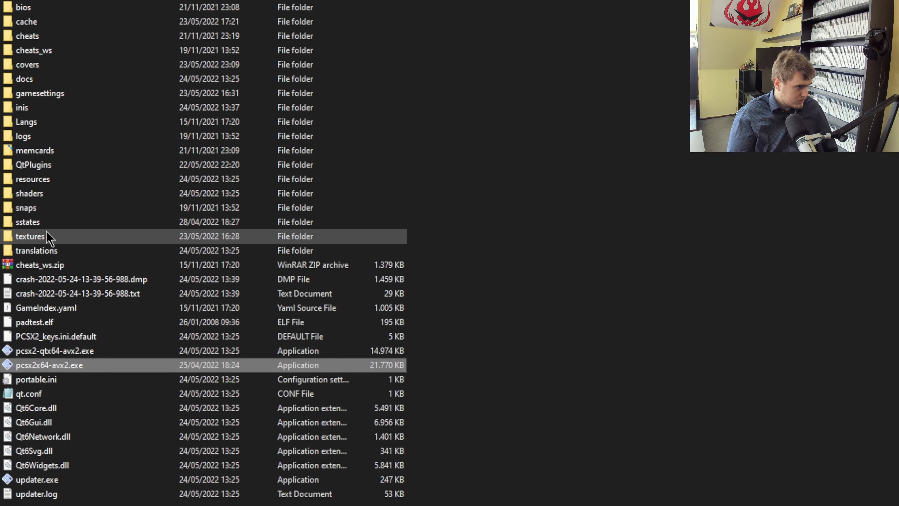
pyautogui.doubleClick(87, 238)
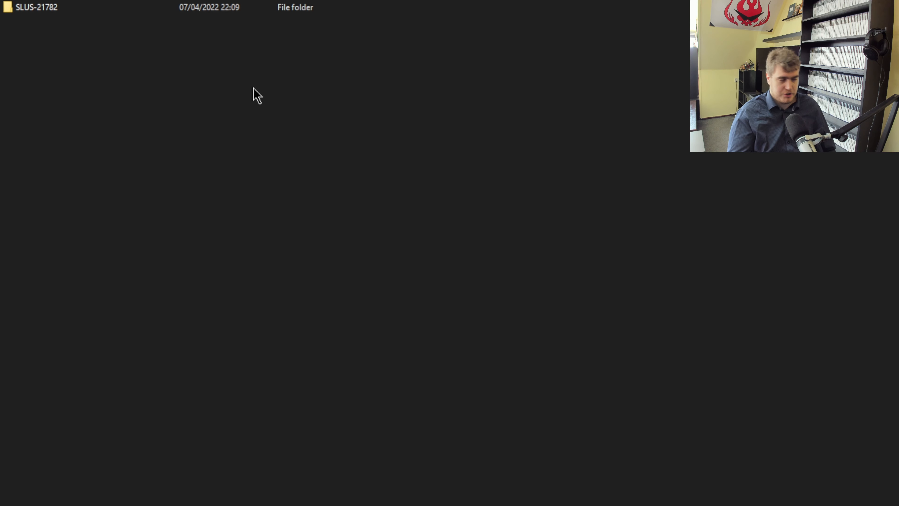
pyautogui.hotkey('alt', 'Left')
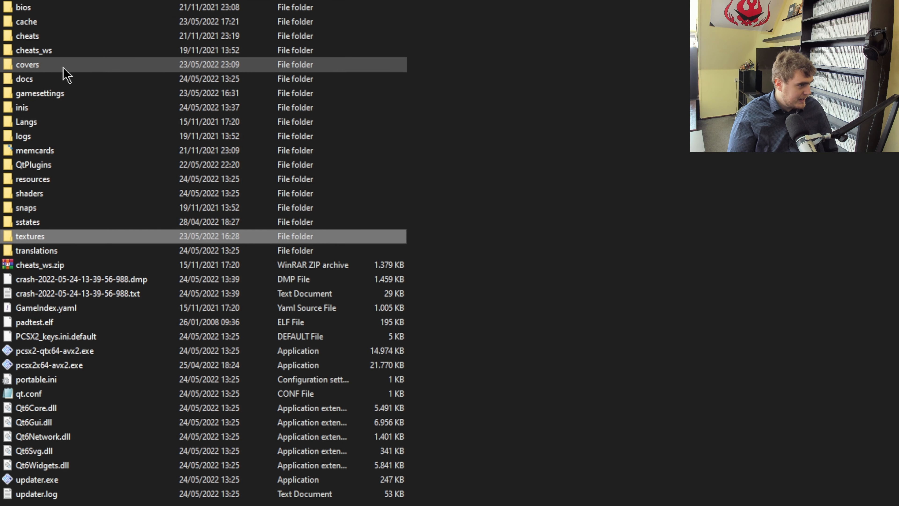
pyautogui.doubleClick(56, 209)
pyautogui.hotkey('alt', 'Left')
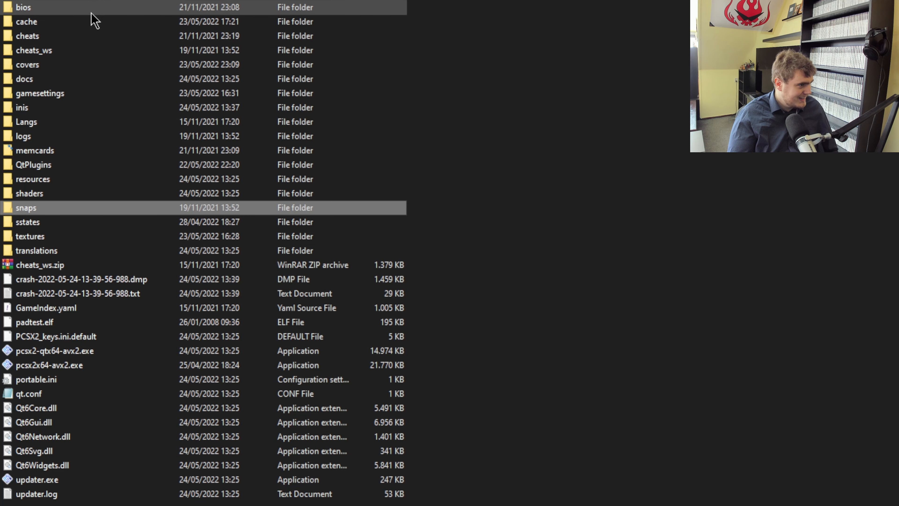
pyautogui.doubleClick(70, 66)
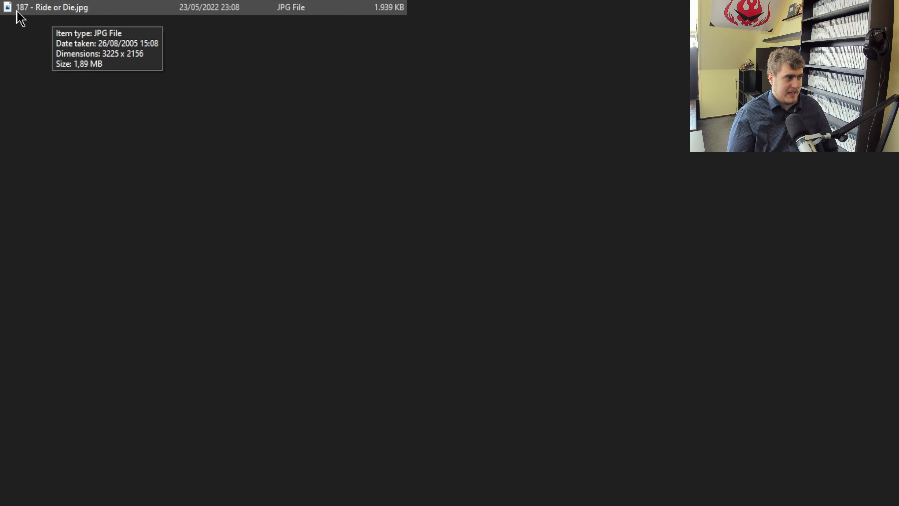
pyautogui.click(35, 11)
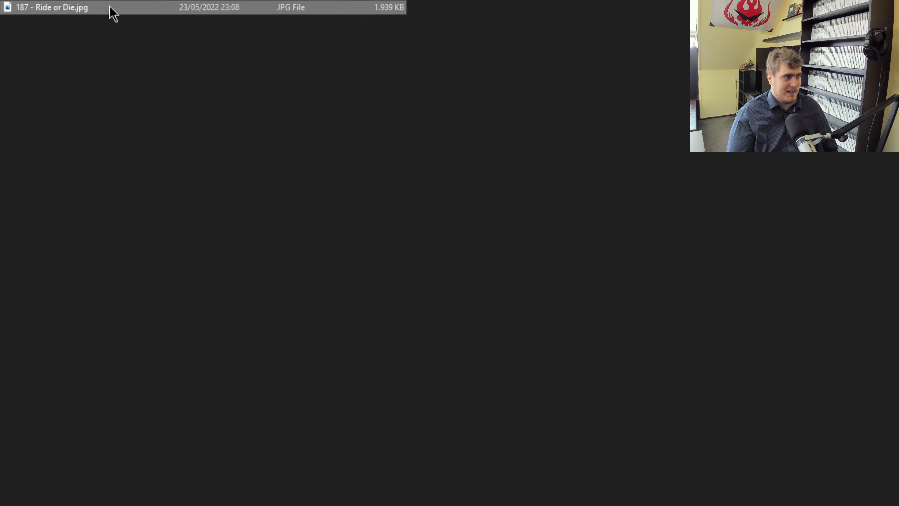
# Open Set Cover Image for 187 - Ride or Die, browse into the covers folder, and close the dialog.
pyautogui.moveTo(460, 53); pyautogui.dragTo(0, 92)
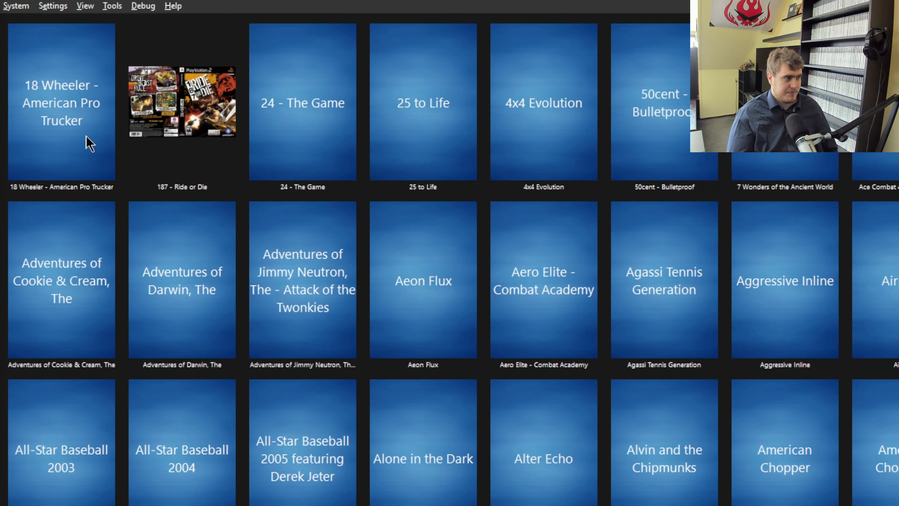
pyautogui.click(187, 87)
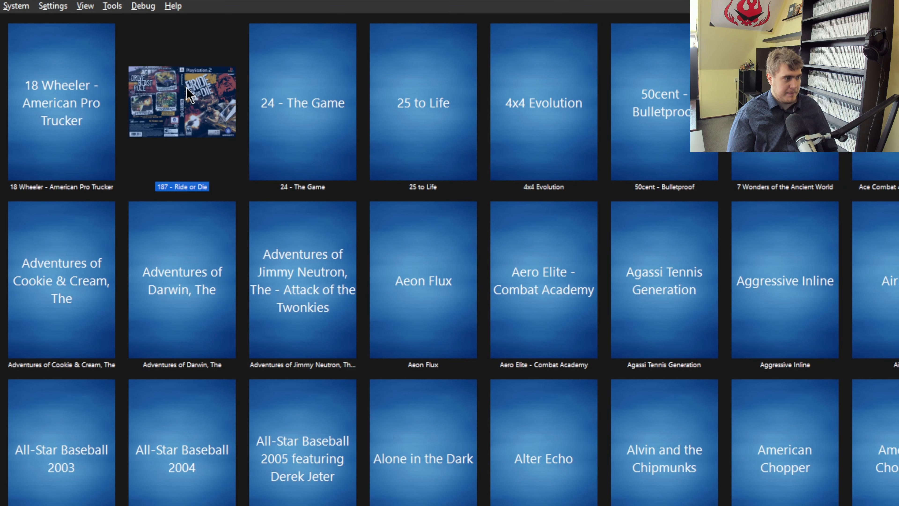
pyautogui.rightClick(193, 101)
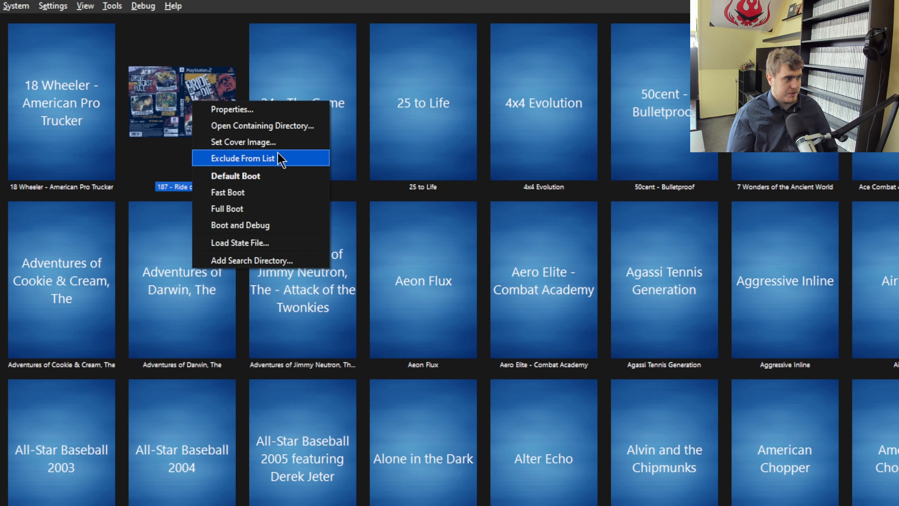
pyautogui.click(271, 144)
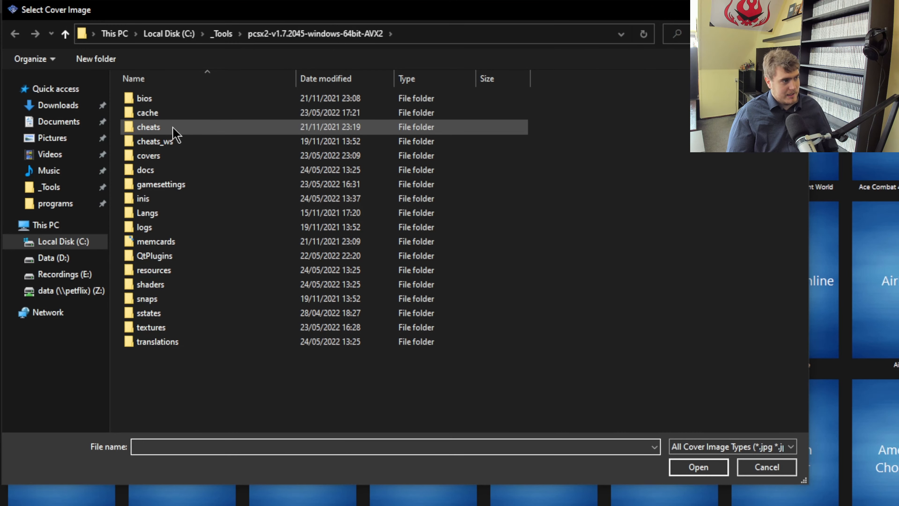
pyautogui.doubleClick(180, 156)
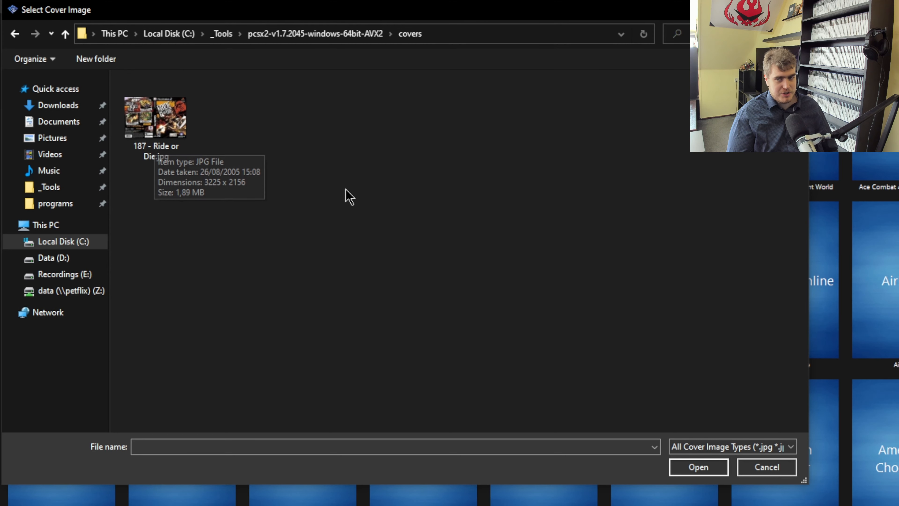
pyautogui.click(794, 10)
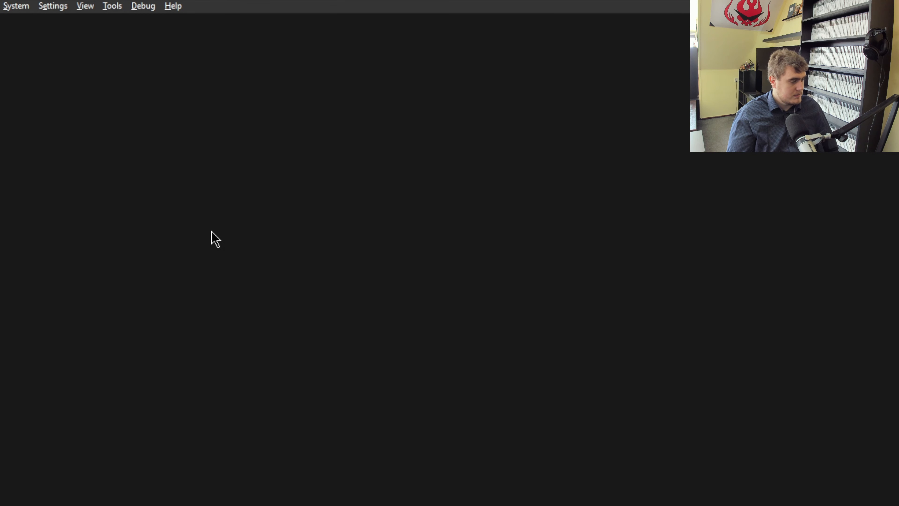
pyautogui.click(85, 6)
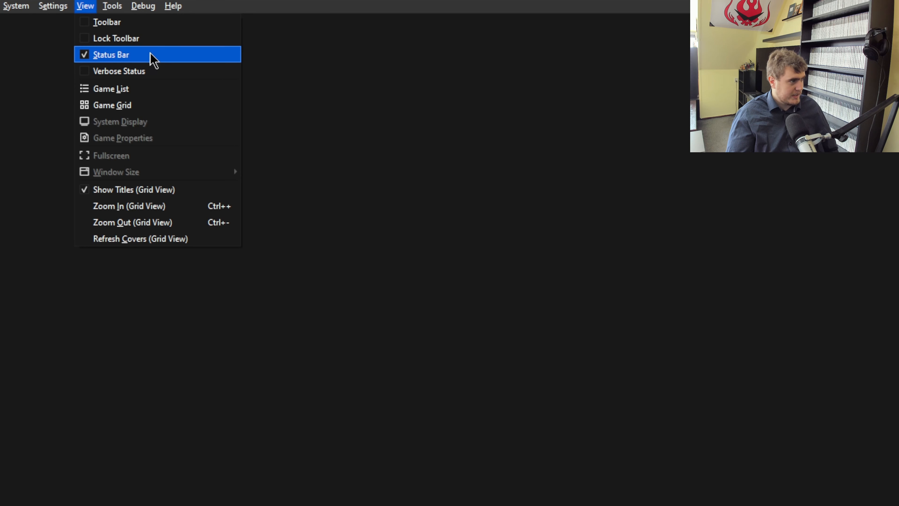
pyautogui.moveTo(108, 11)
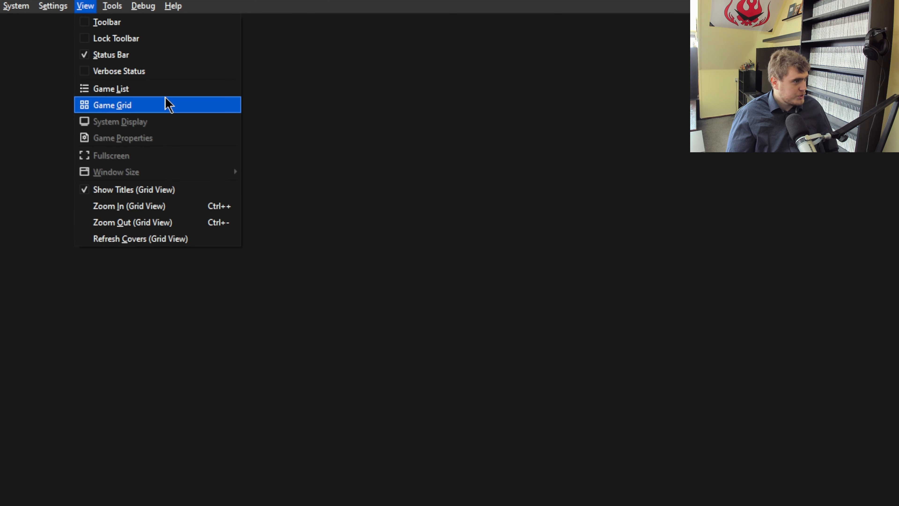
pyautogui.click(158, 93)
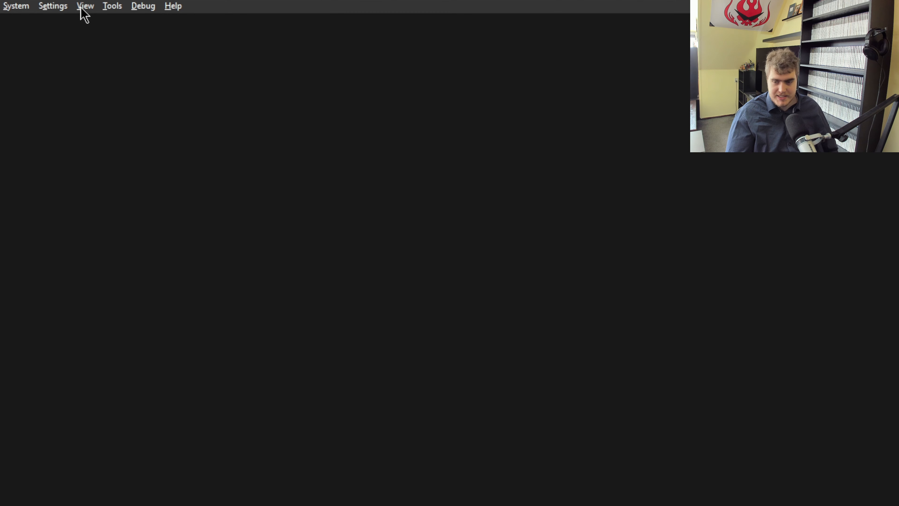
# Open the controller settings and disable DualShock 4 / DualSense Enhanced Mode.
pyautogui.click(44, 9)
pyautogui.click(89, 176)
pyautogui.moveTo(516, 227); pyautogui.dragTo(140, 61)
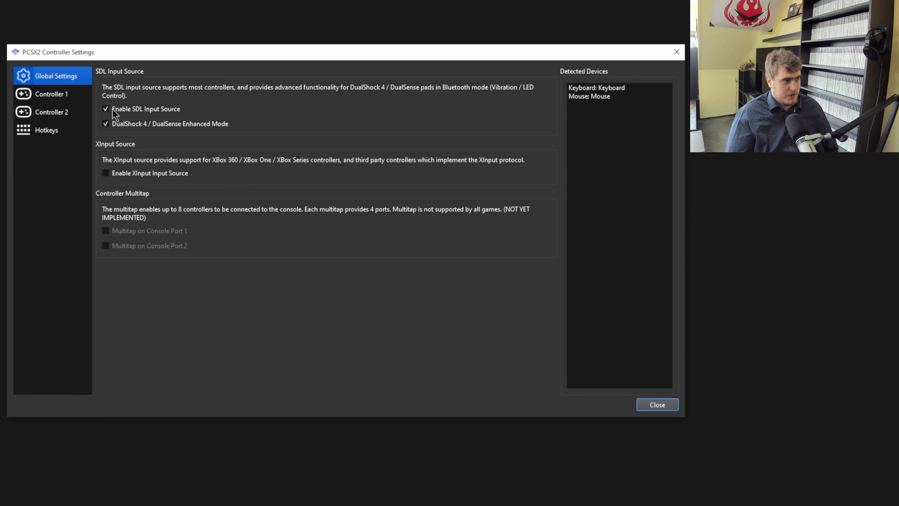
pyautogui.click(134, 124)
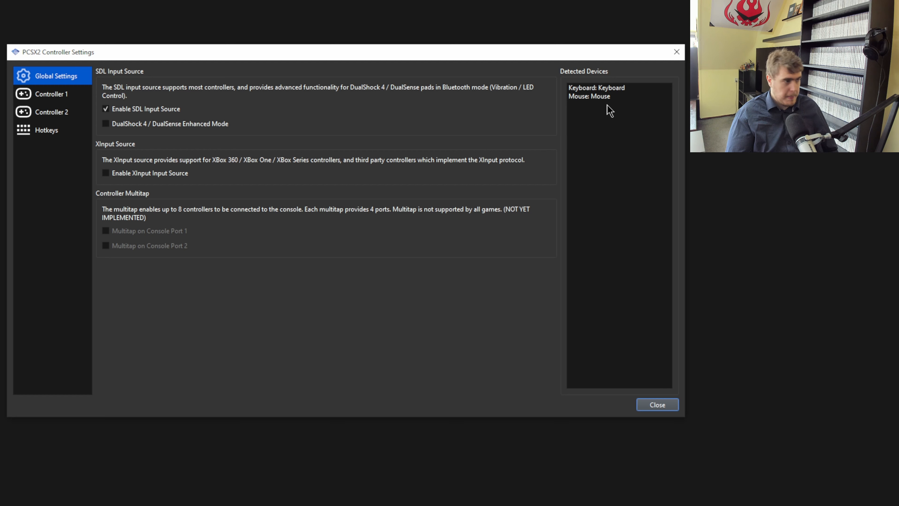
# Inspect Controller 1's automatic binding device options and the detected devices under global settings.
pyautogui.click(52, 94)
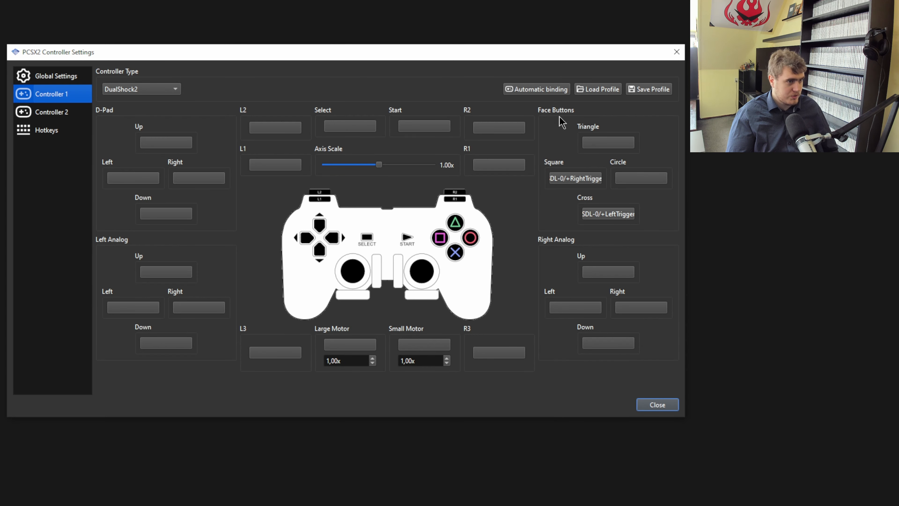
pyautogui.click(554, 94)
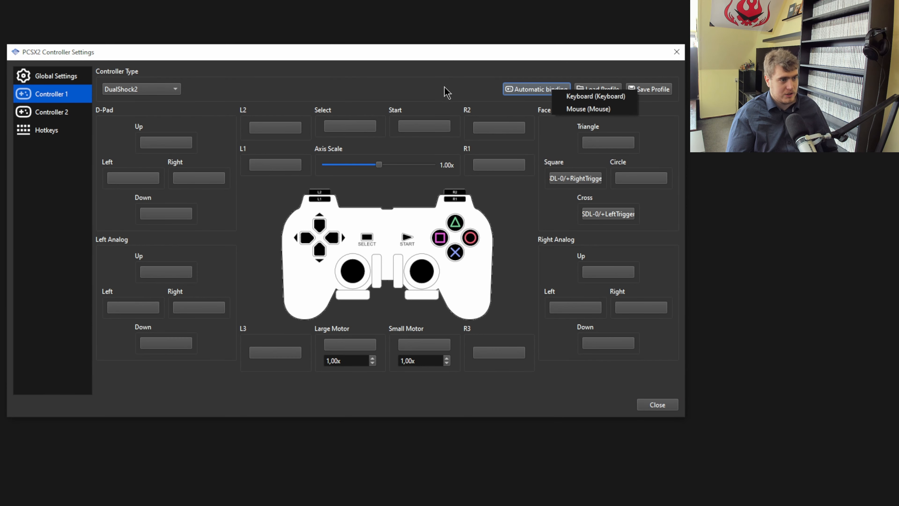
pyautogui.click(439, 104)
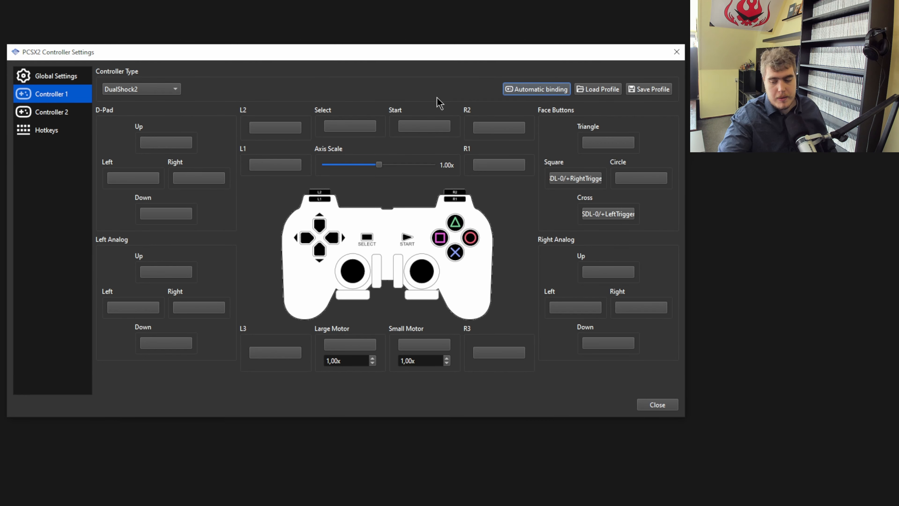
pyautogui.click(520, 89)
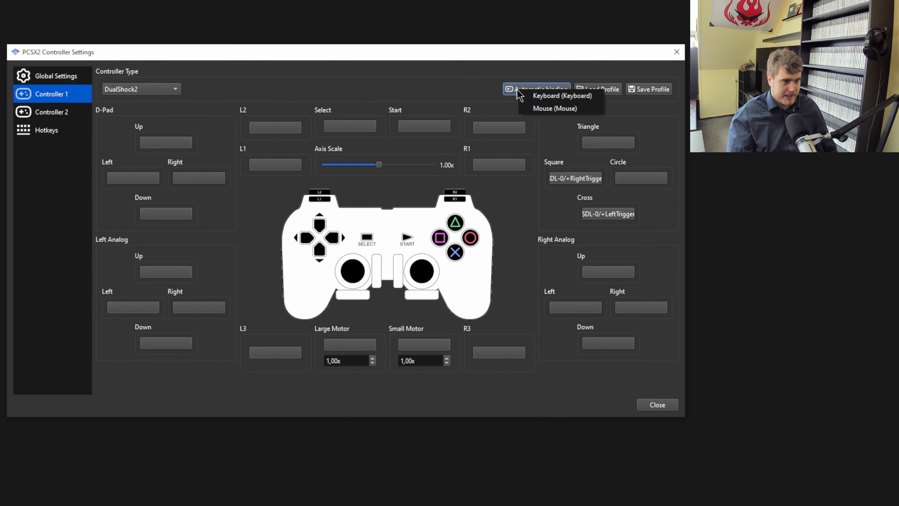
pyautogui.click(475, 92)
pyautogui.click(59, 76)
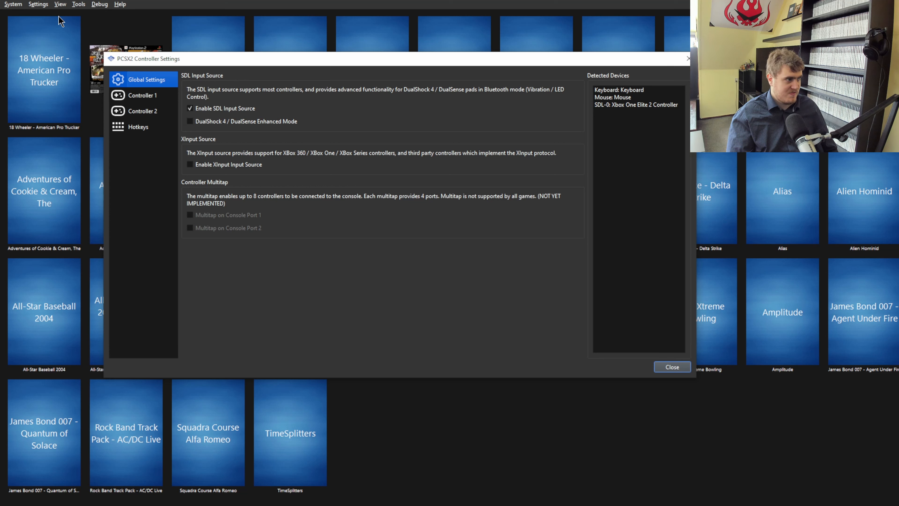
# Switch the main window to the game list view.
pyautogui.click(46, 4)
pyautogui.moveTo(60, 4)
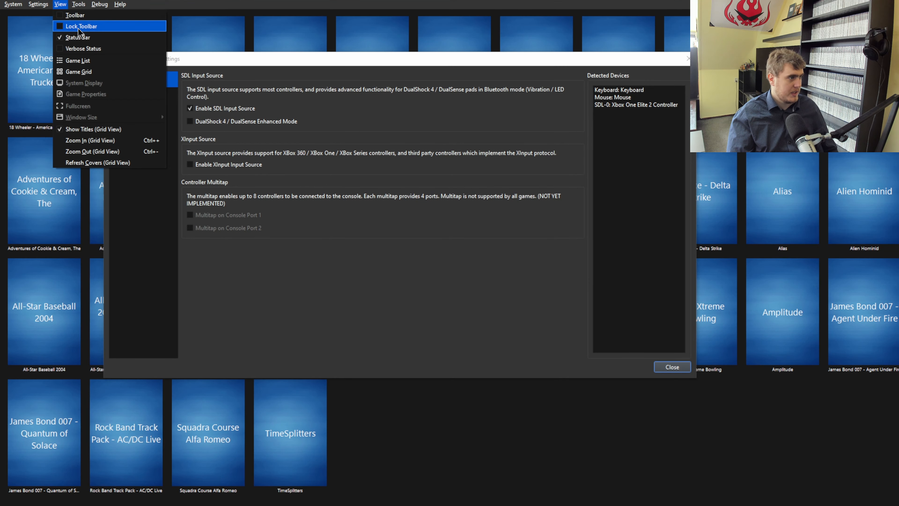
pyautogui.click(93, 62)
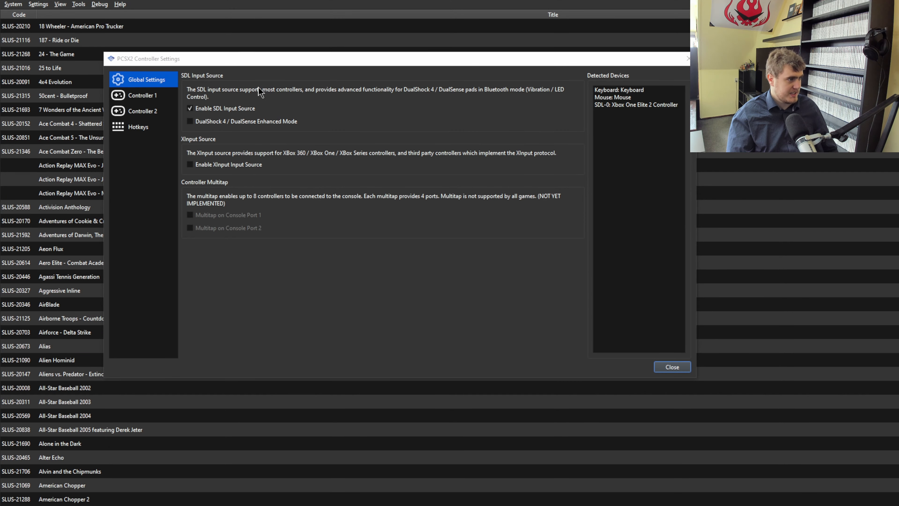
# Automatically bind Controller 1 to the SDL-0 Xbox One Elite 2 Controller.
pyautogui.moveTo(270, 63); pyautogui.dragTo(301, 55)
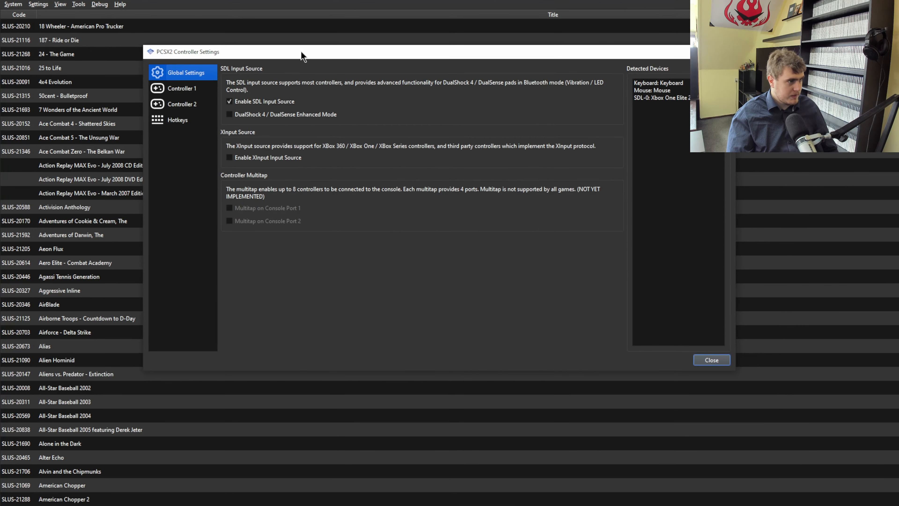
pyautogui.click(182, 88)
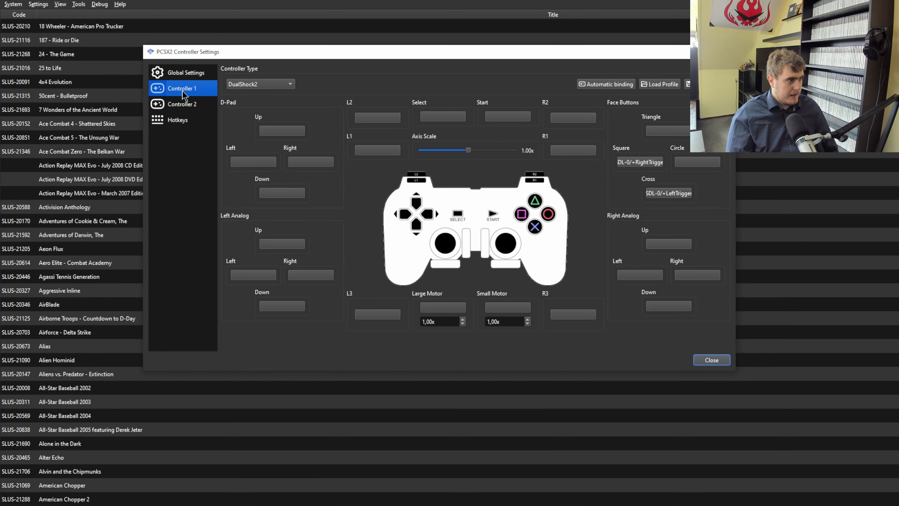
pyautogui.click(608, 85)
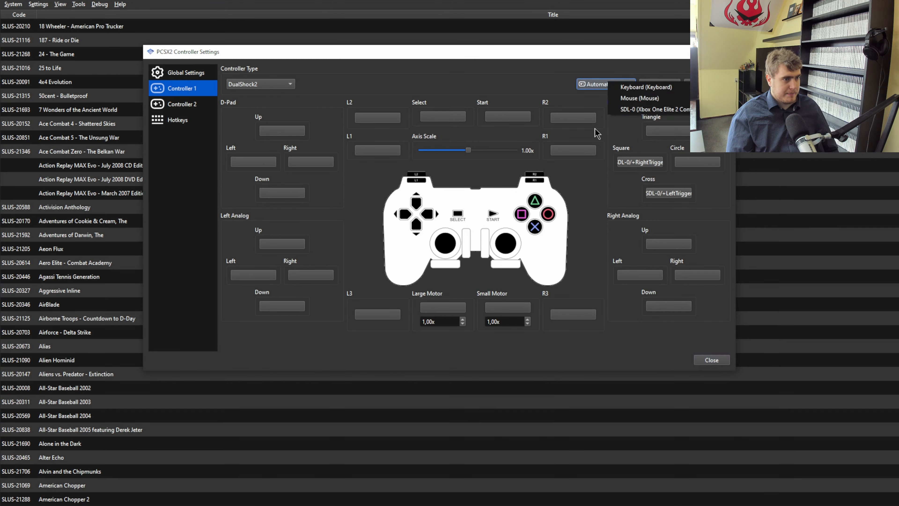
pyautogui.click(647, 110)
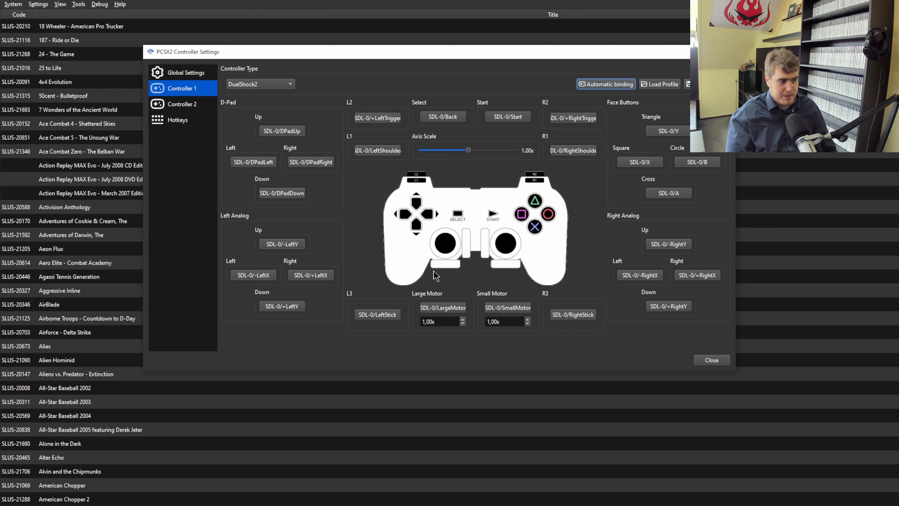
# Try rebinding the left analog Right direction to the Space key, restore it to the left stick, and close the controller settings.
pyautogui.click(371, 314)
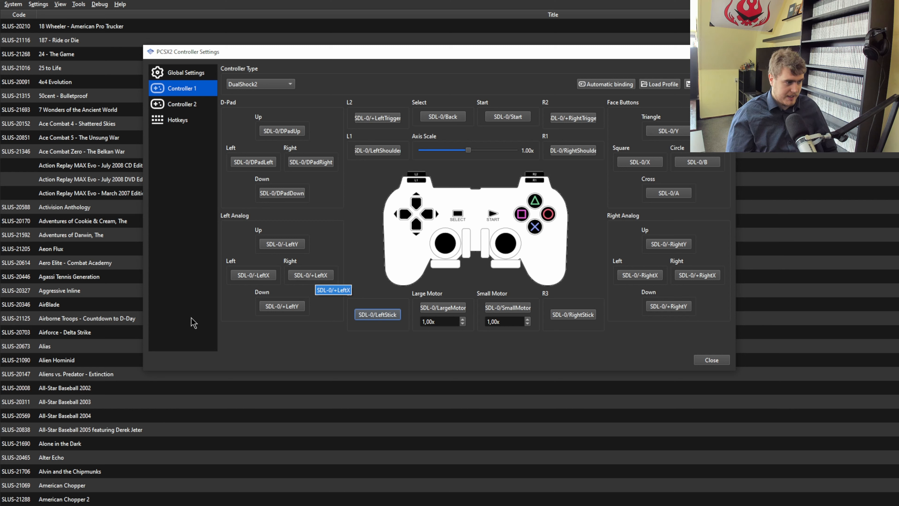
pyautogui.click(311, 275)
pyautogui.press('space')
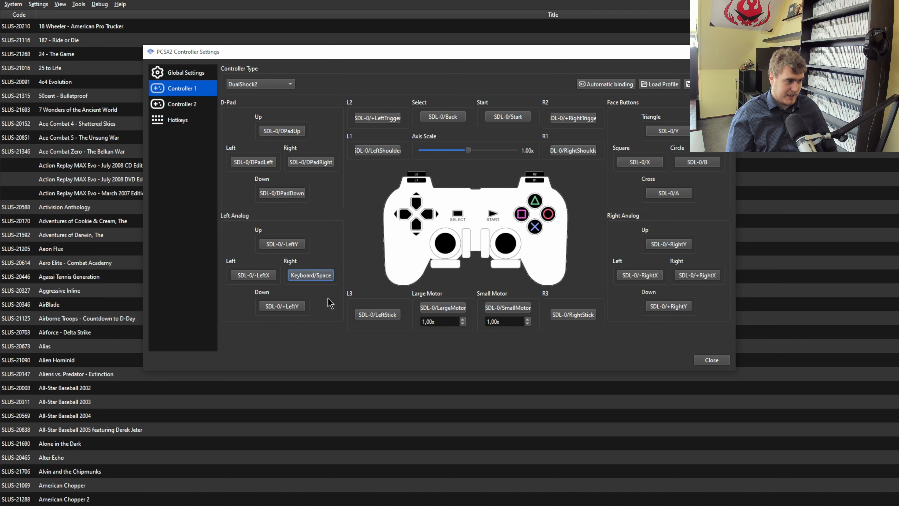
pyautogui.click(307, 280)
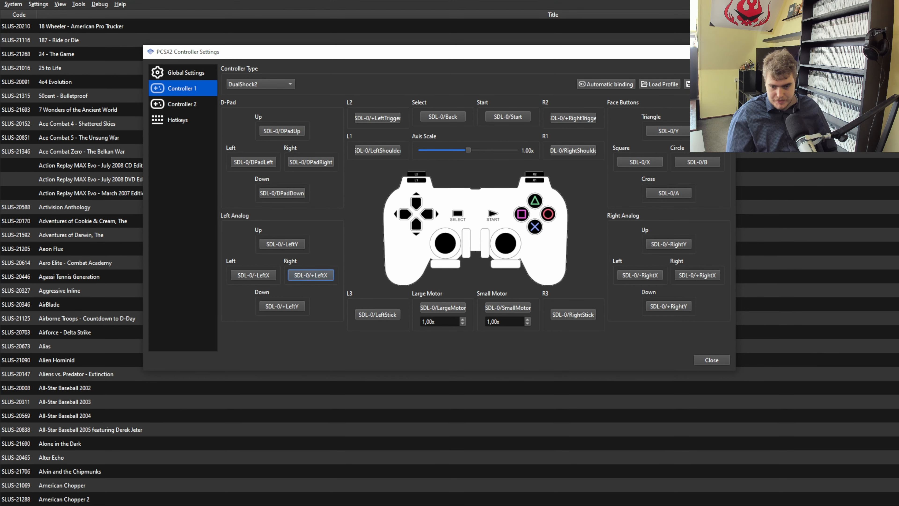
pyautogui.click(712, 360)
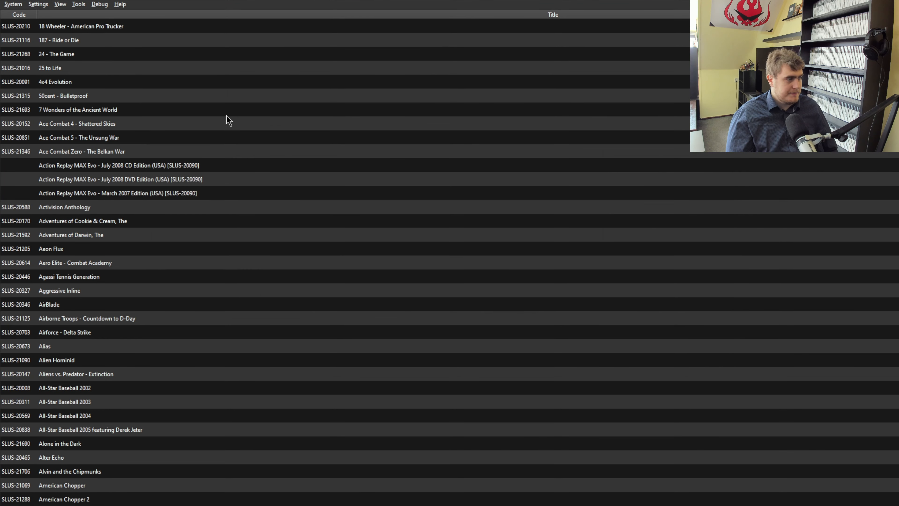
# Reopen the controller settings and browse the Hotkeys categories General, Graphics, Input Recording, Save States and System.
pyautogui.click(45, 5)
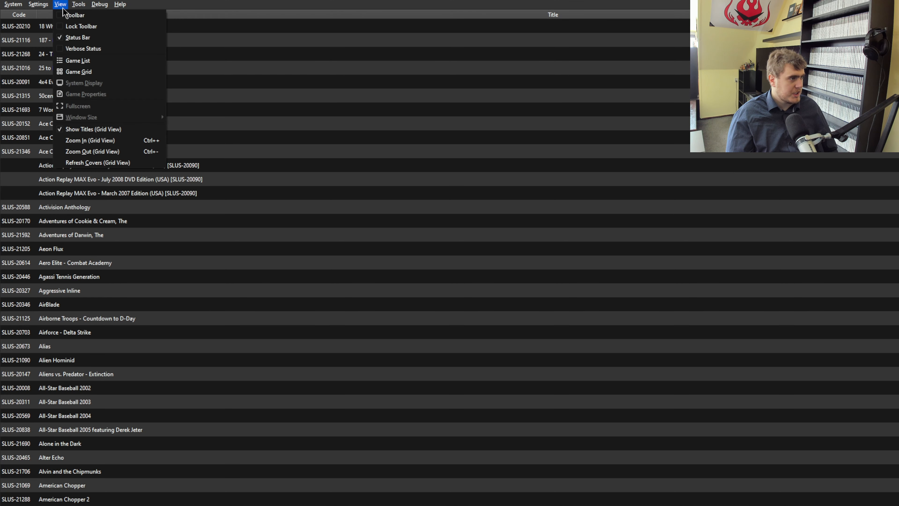
pyautogui.click(53, 115)
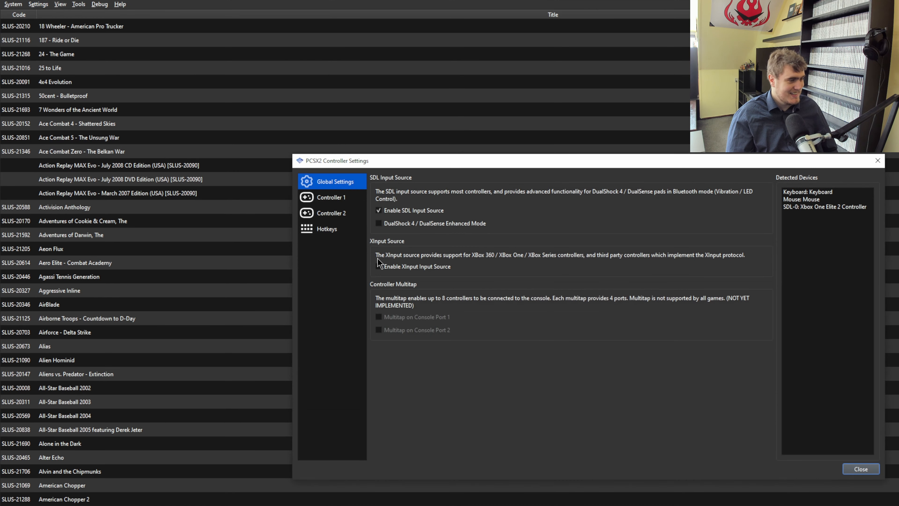
pyautogui.click(331, 213)
pyautogui.click(328, 230)
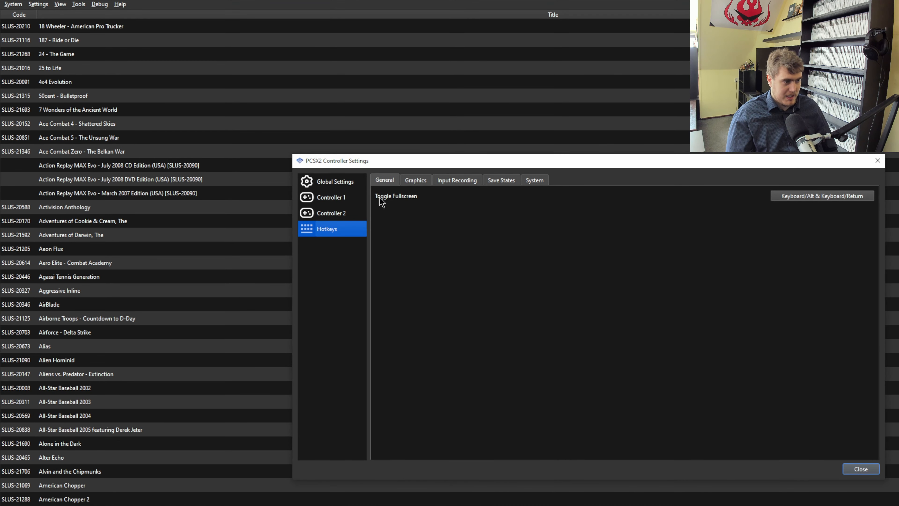
pyautogui.click(416, 180)
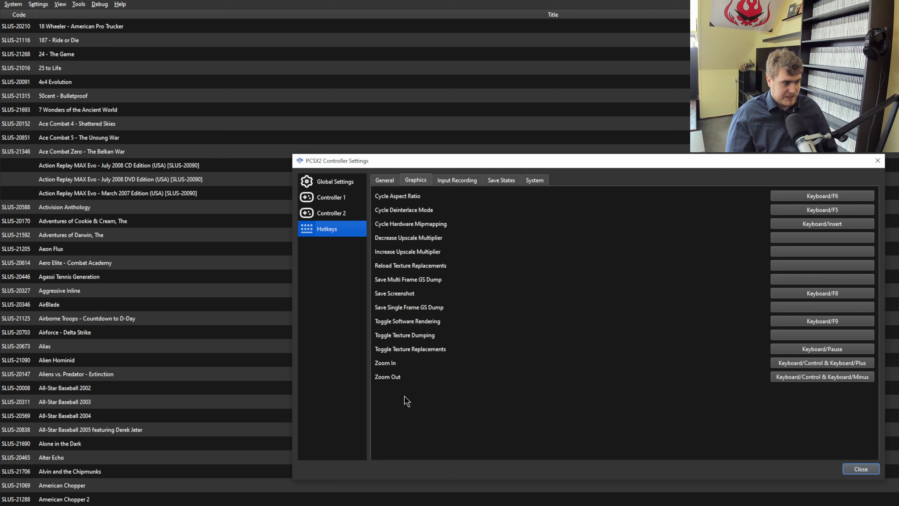
pyautogui.click(449, 186)
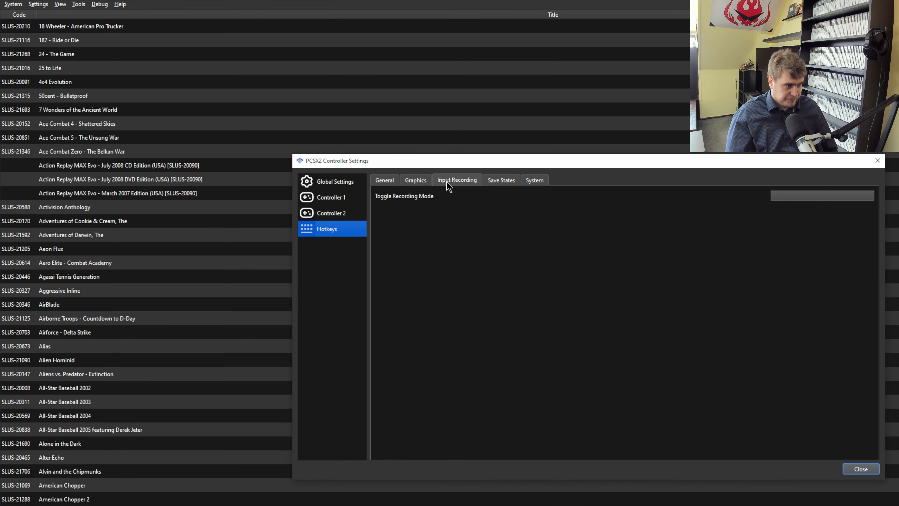
pyautogui.click(501, 181)
pyautogui.click(535, 181)
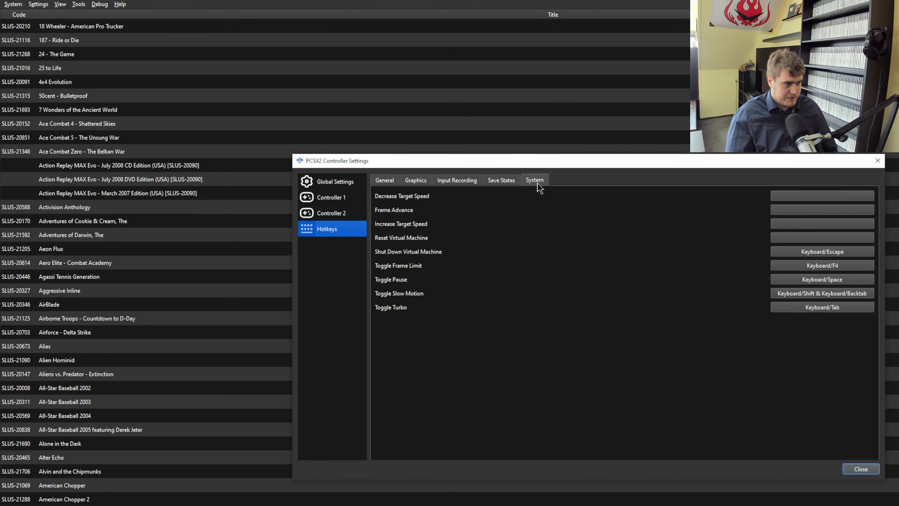
pyautogui.click(878, 160)
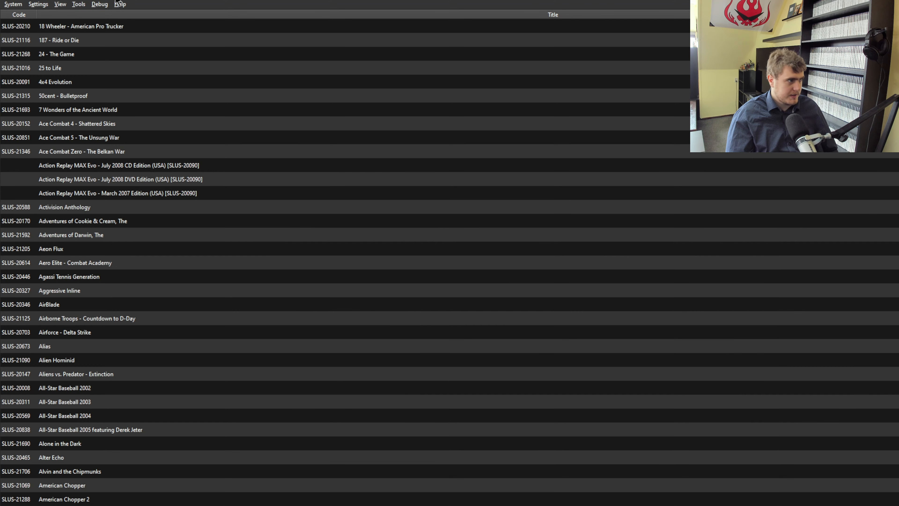
# Show the toolbar and hide it again.
pyautogui.click(60, 5)
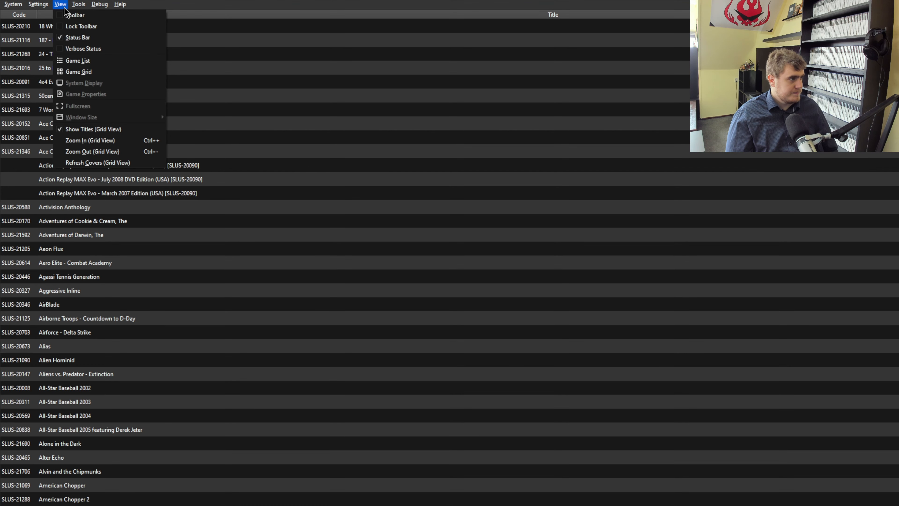
pyautogui.click(67, 15)
pyautogui.click(60, 4)
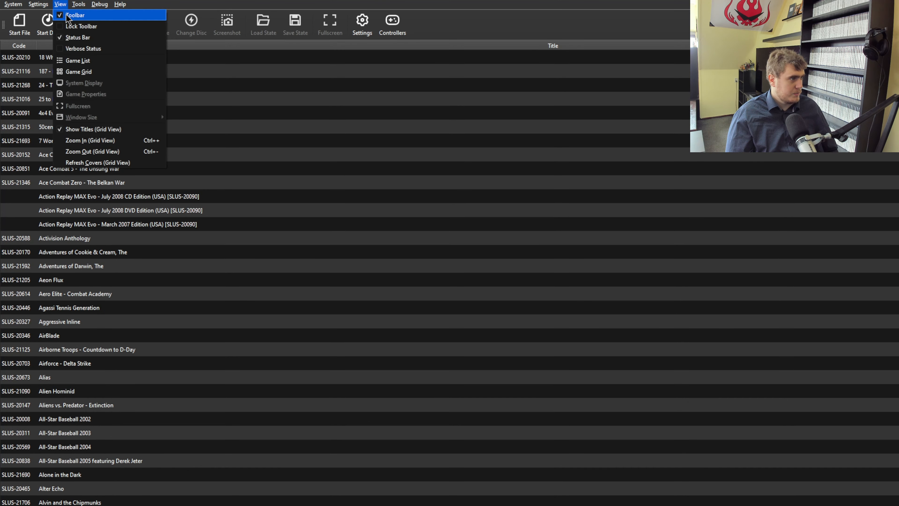
pyautogui.click(67, 16)
# Hide the status bar and lock the toolbar.
pyautogui.click(60, 4)
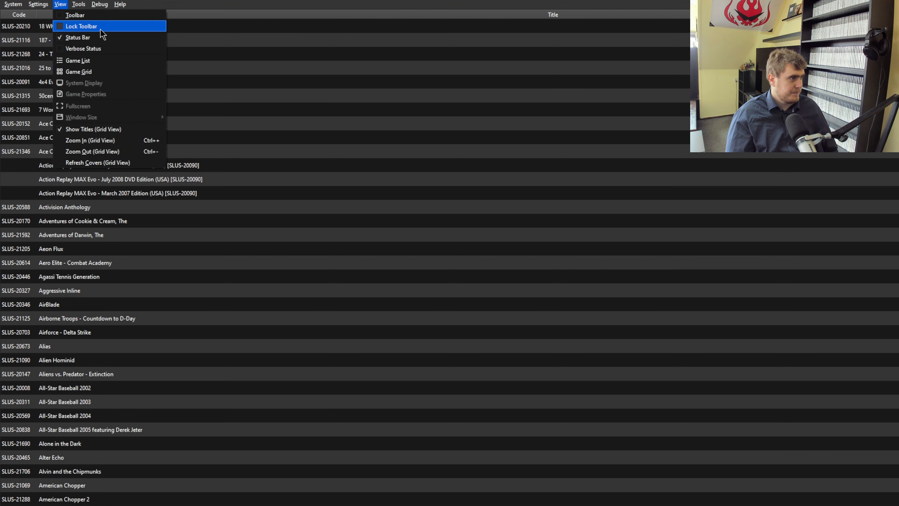
pyautogui.click(97, 40)
pyautogui.click(60, 4)
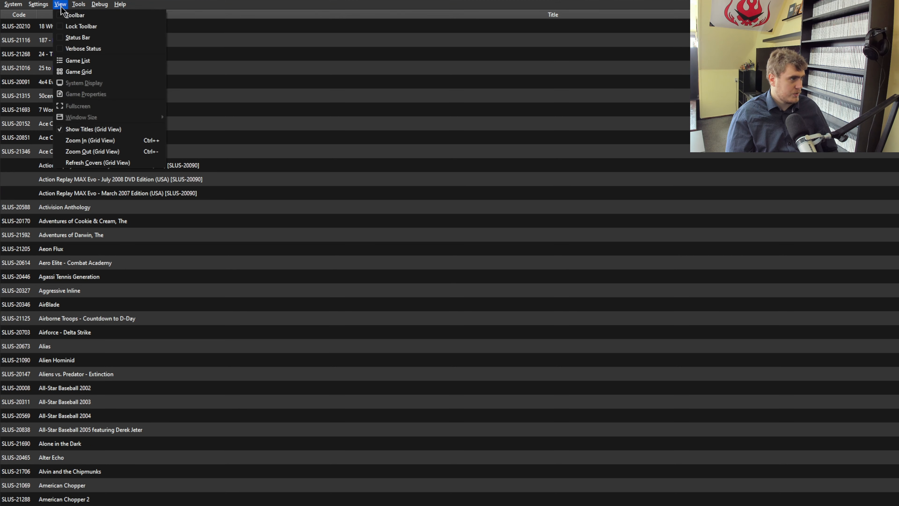
pyautogui.click(72, 29)
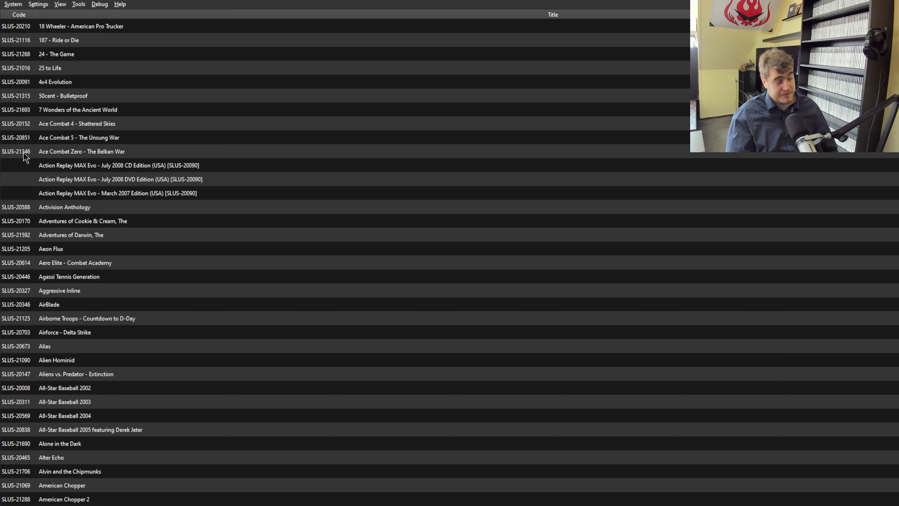
pyautogui.click(58, 5)
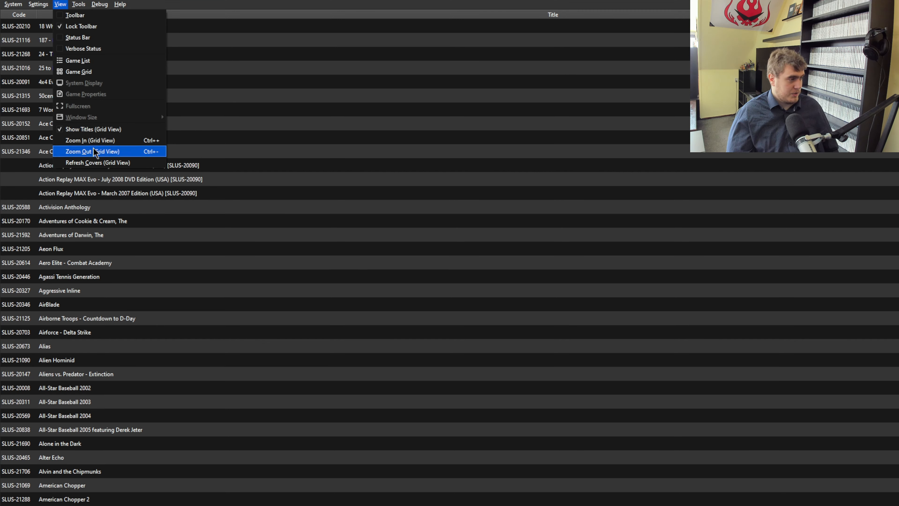
pyautogui.moveTo(80, 5)
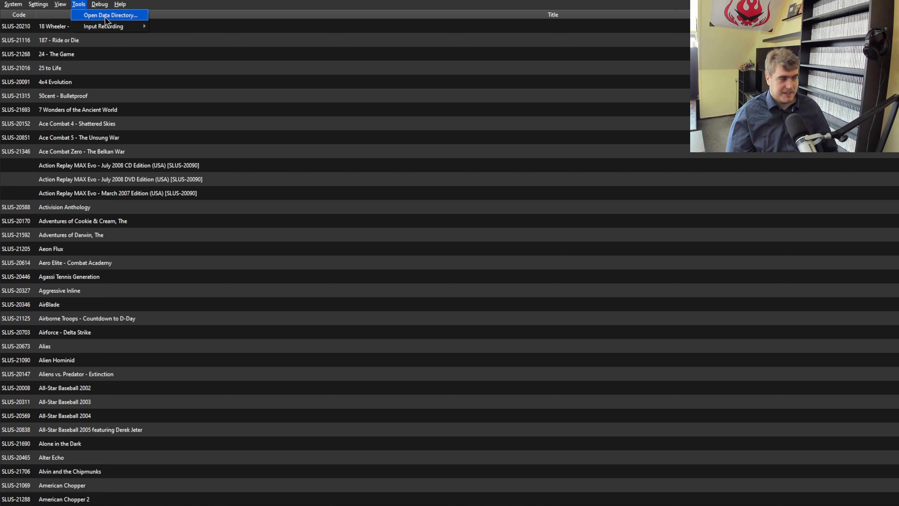
pyautogui.moveTo(130, 16)
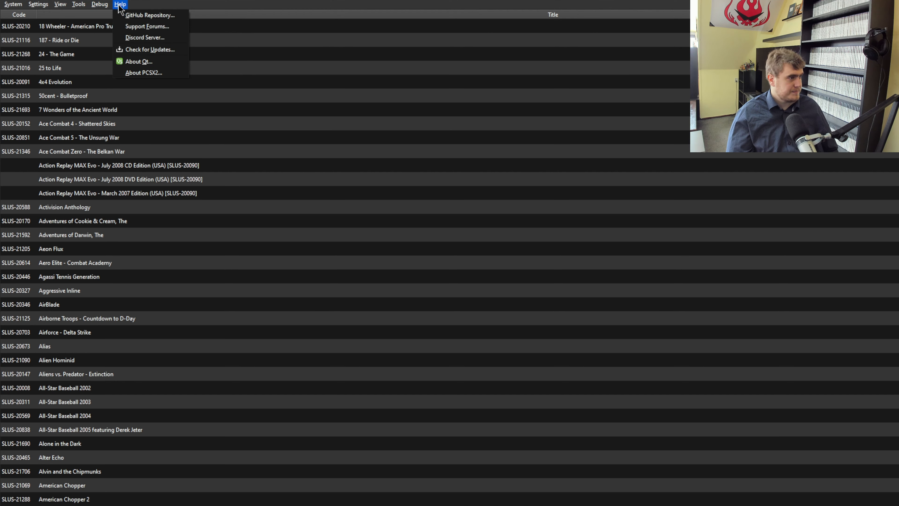
pyautogui.click(211, 171)
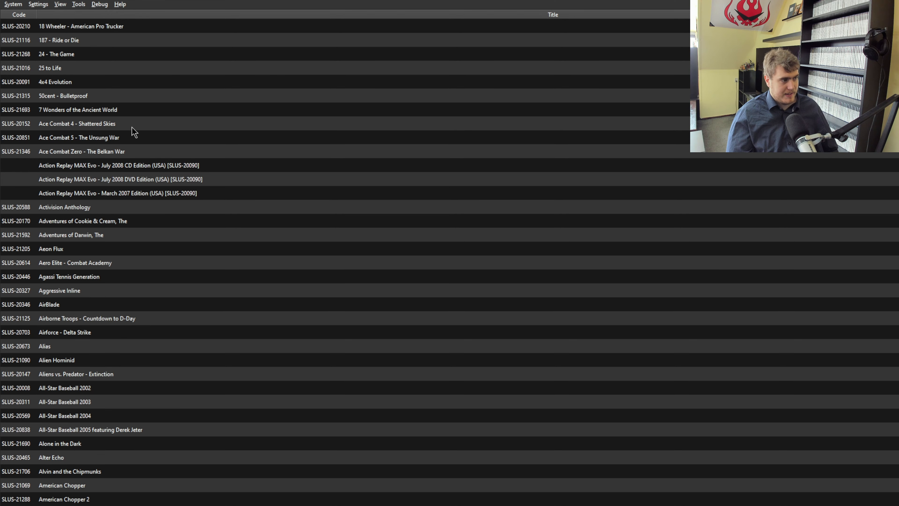
# Boot padtest.elf from the PCSX2 folder with Start Disc, then shut down the virtual machine.
pyautogui.click(14, 5)
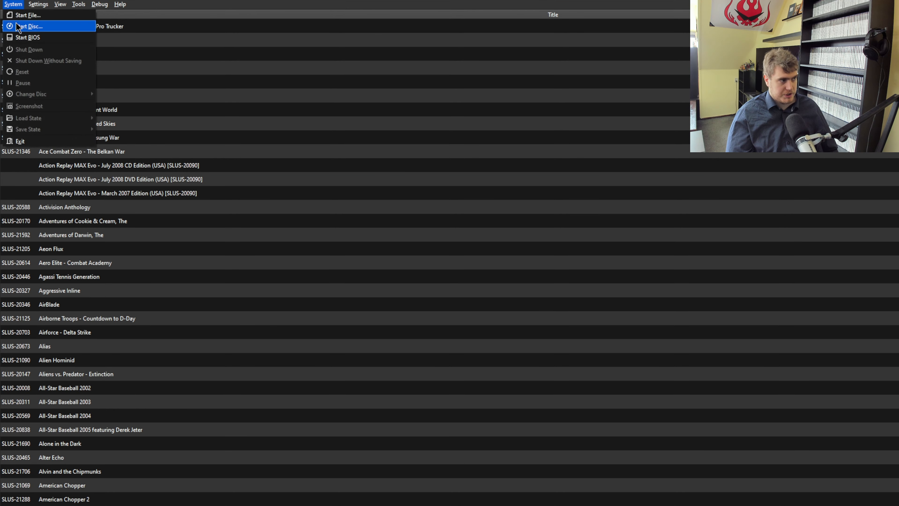
pyautogui.click(25, 15)
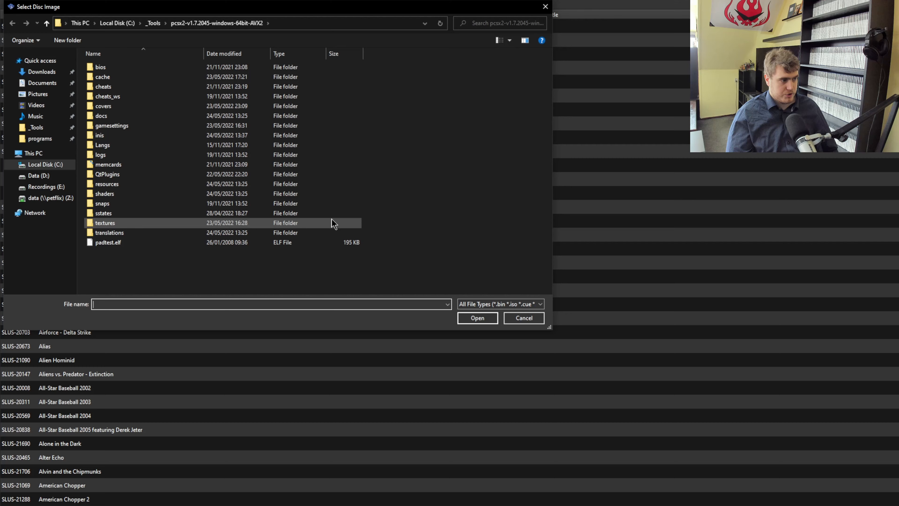
pyautogui.doubleClick(181, 243)
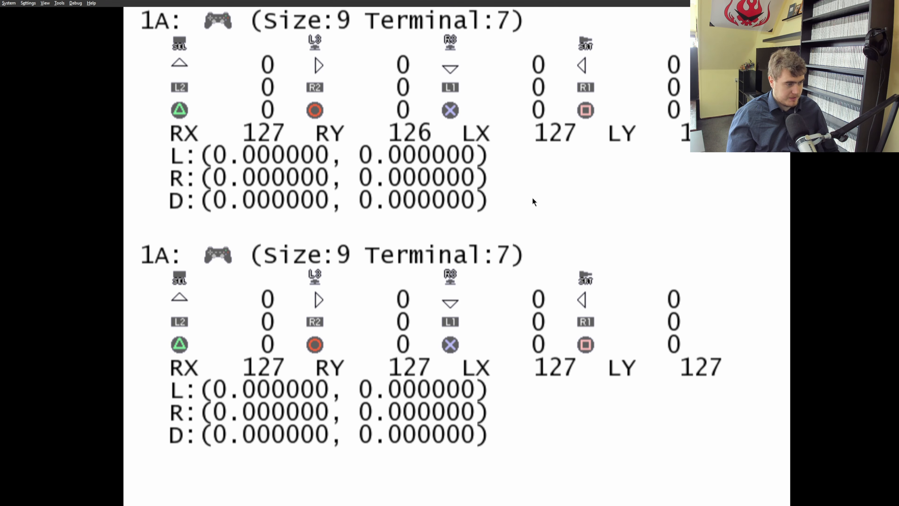
pyautogui.press('Escape')
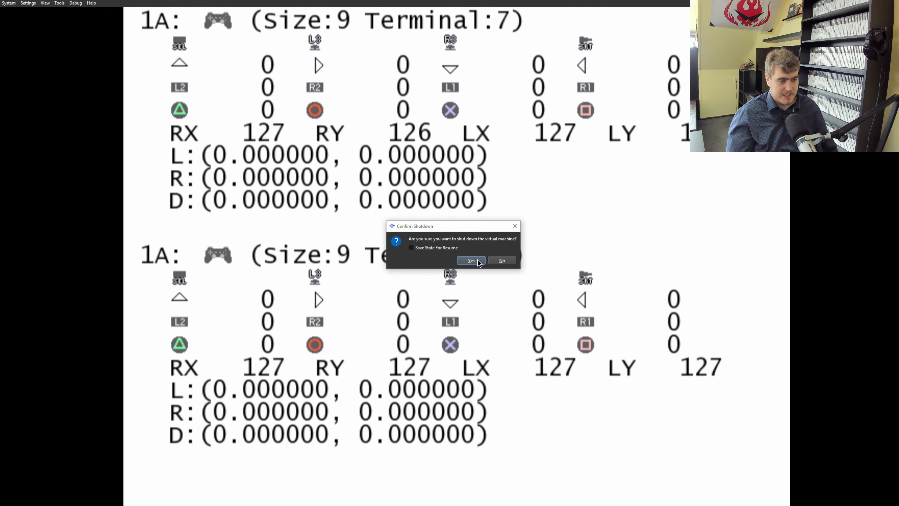
pyautogui.click(467, 262)
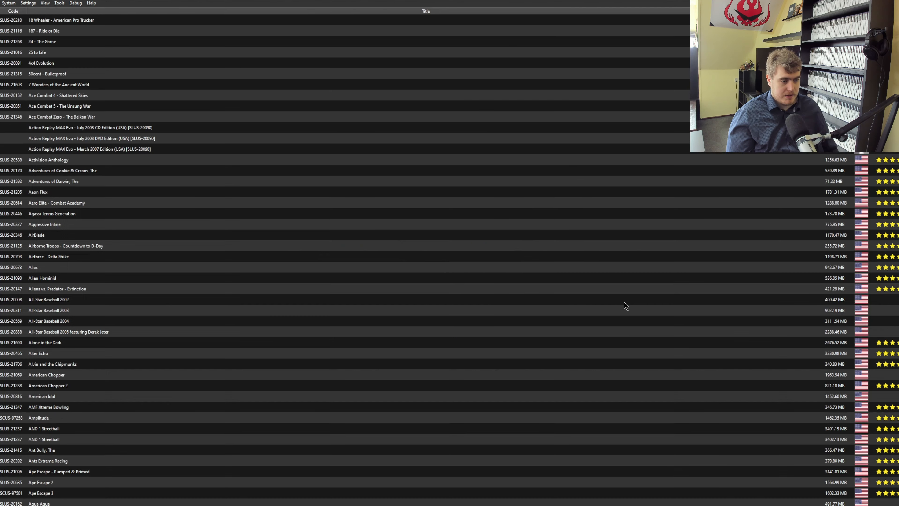
# Navigate the game list by keyboard to select Wall-E.
pyautogui.scroll(-1, 297, 192)
pyautogui.click(297, 191)
pyautogui.press('s')
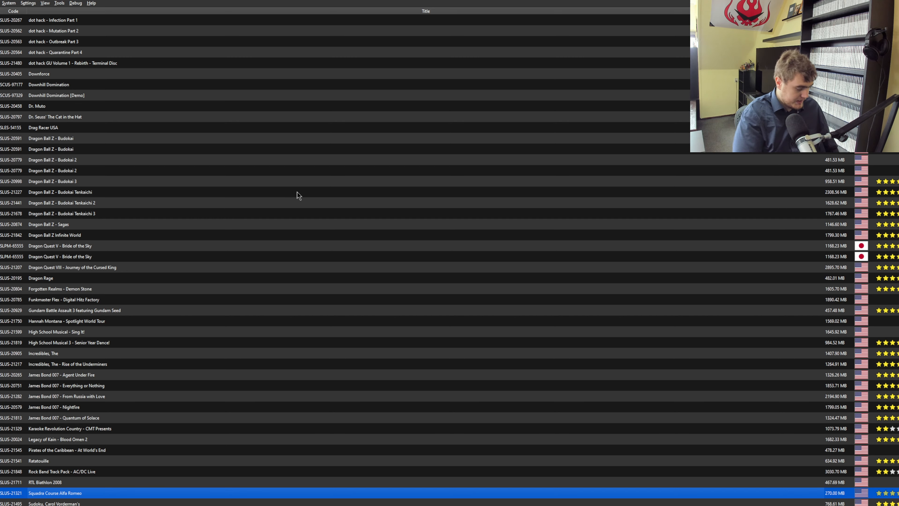
pyautogui.press('Down')
pyautogui.press('Down')
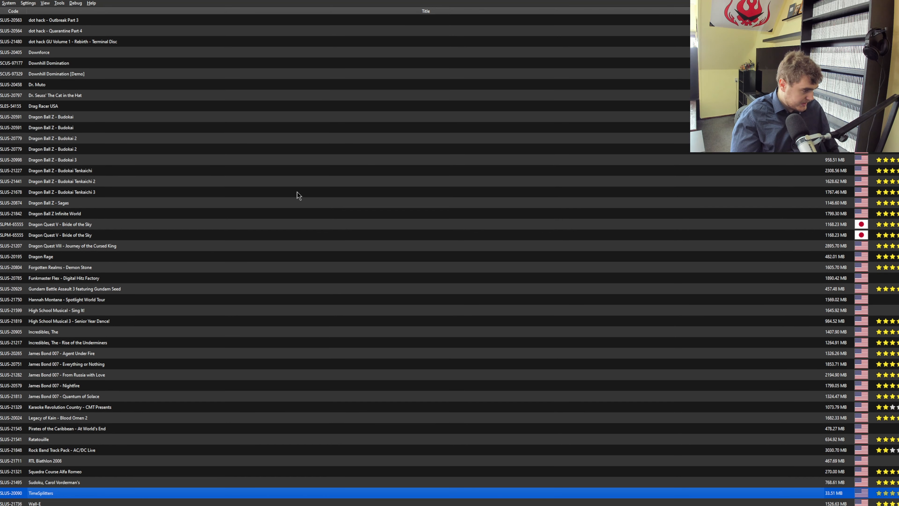
pyautogui.press('Down')
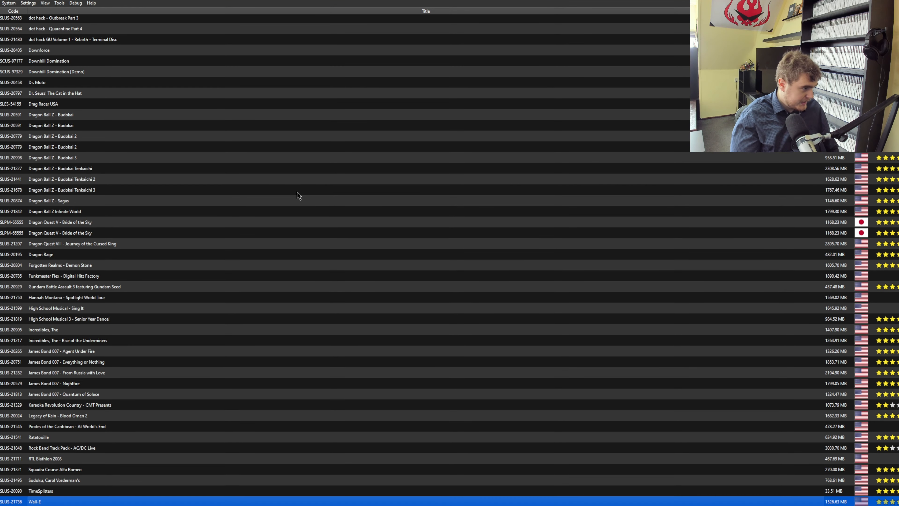
# Rescan all games in the game list.
pyautogui.click(26, 3)
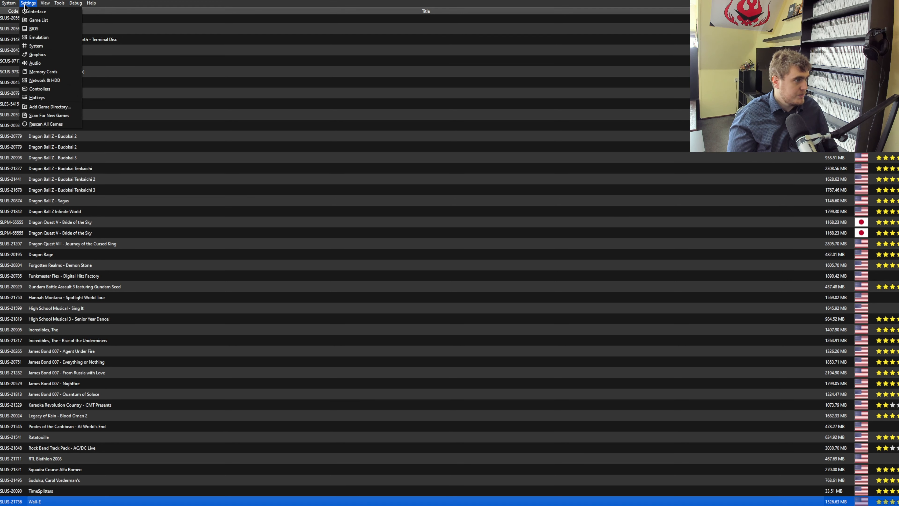
pyautogui.click(46, 124)
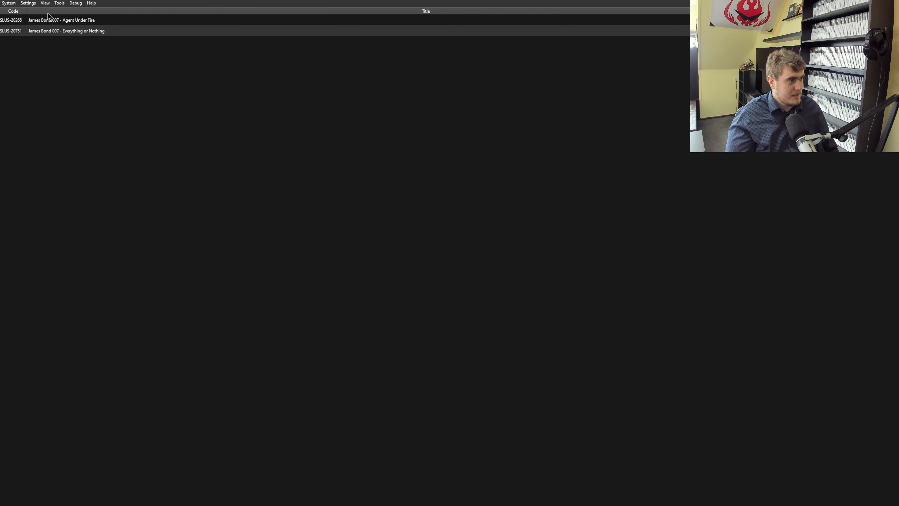
pyautogui.click(8, 2)
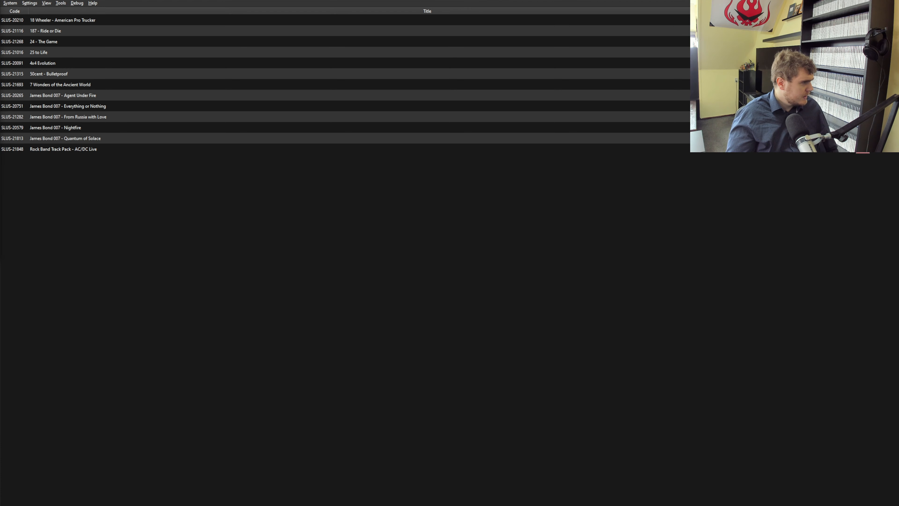
# Dismiss the old PCSX2 nightly's PAD error and close that window.
pyautogui.moveTo(63, 160); pyautogui.dragTo(394, 207)
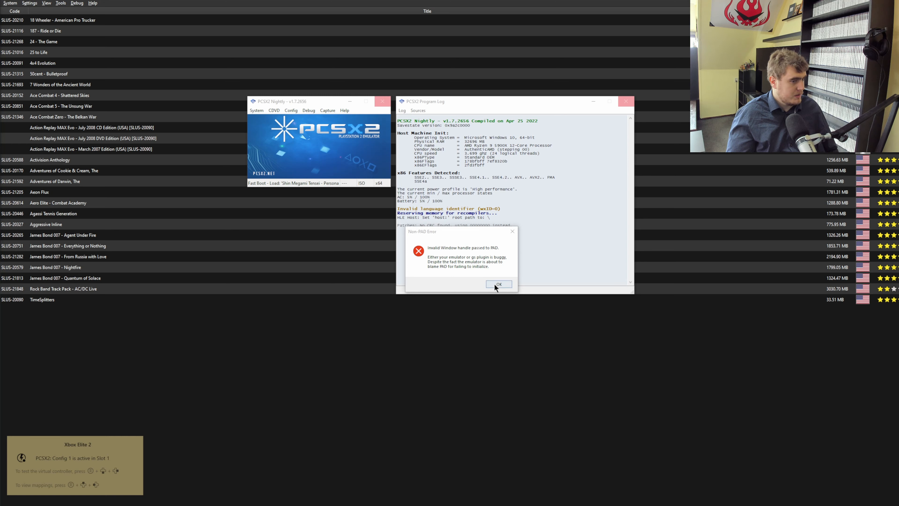
pyautogui.click(497, 284)
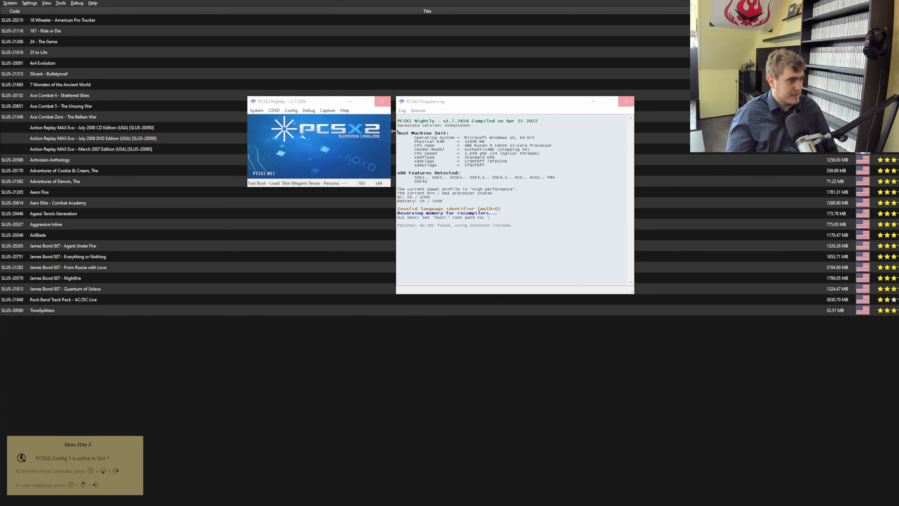
pyautogui.click(382, 102)
# Launch the Activision Anthology entry from the game list.
pyautogui.click(290, 159)
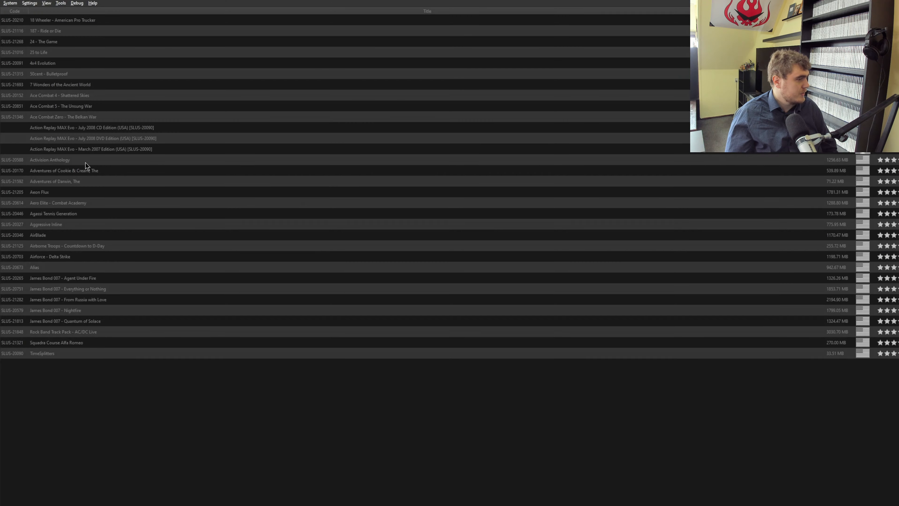
pyautogui.doubleClick(87, 167)
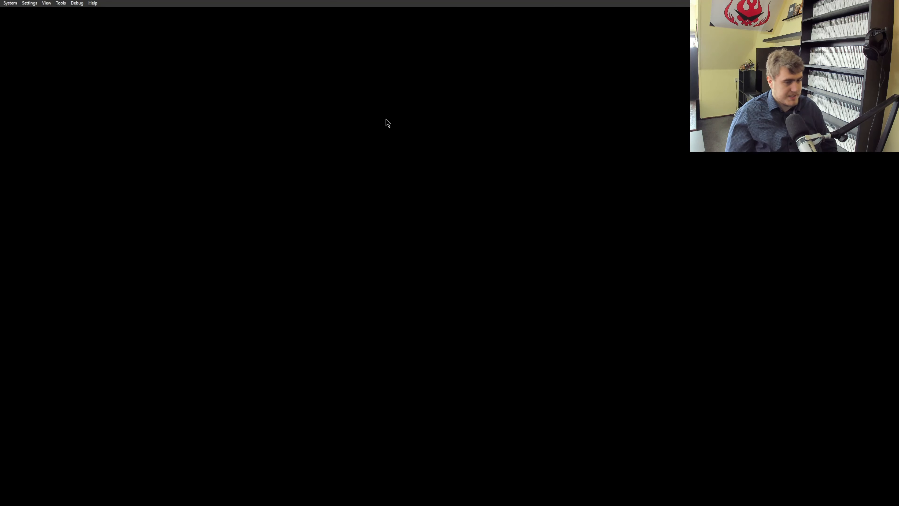